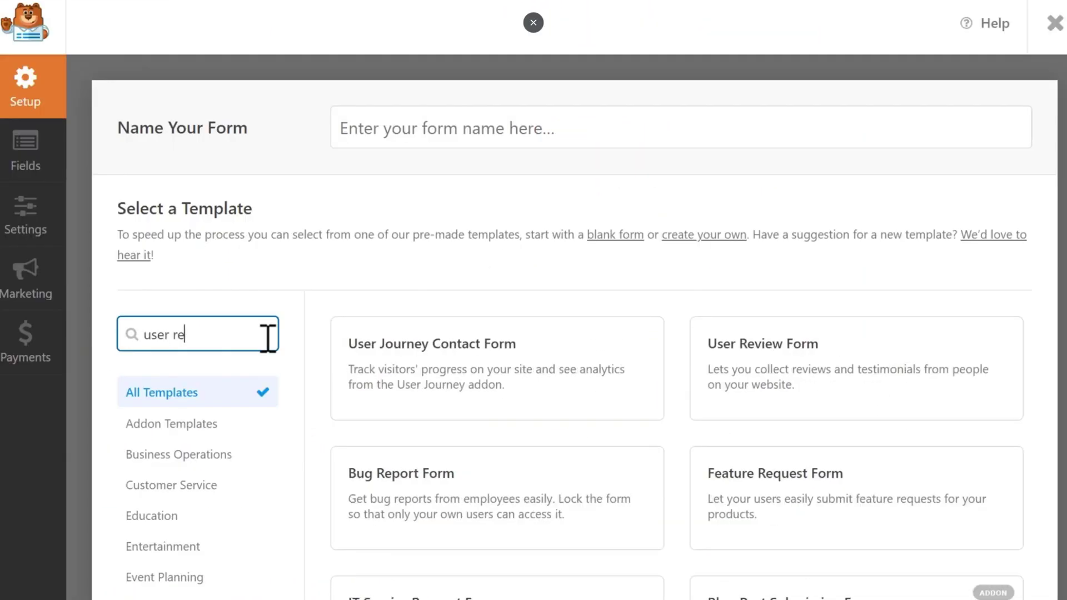
- Start a new form from the User Registration Form template
type("gistration")
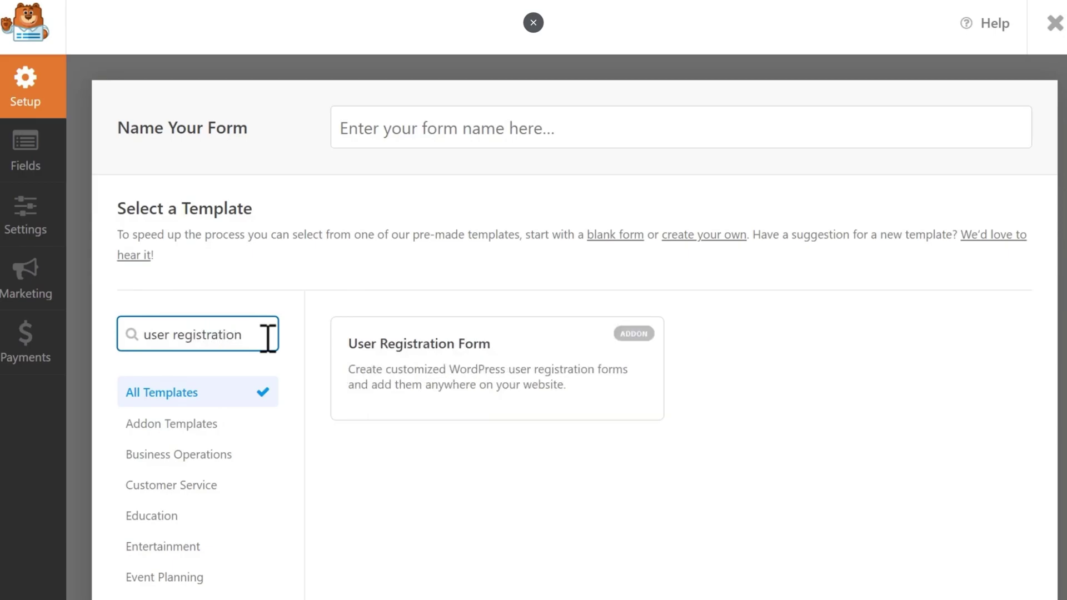
mouse_move(361, 349)
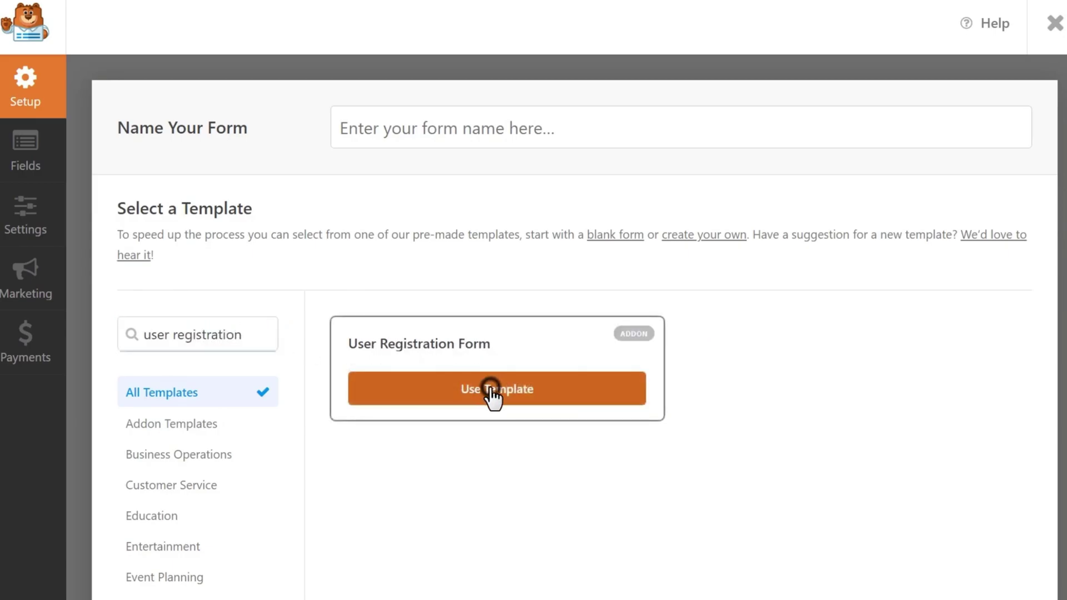
left_click(493, 390)
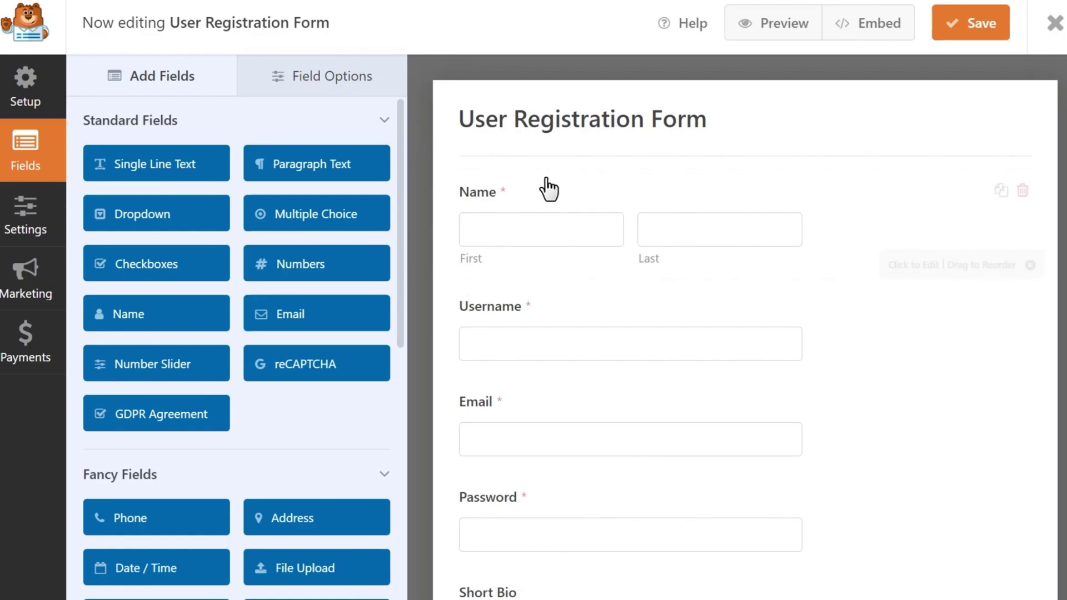
- Review the settings of the Name, Username, Email and Short Bio fields
left_click(548, 180)
left_click(566, 303)
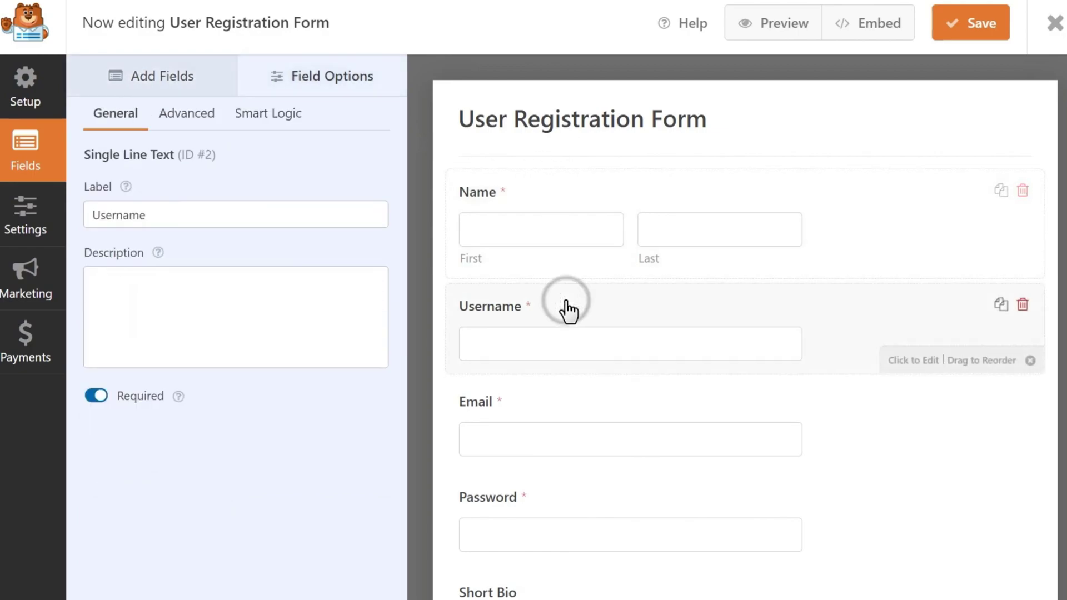
left_click(565, 400)
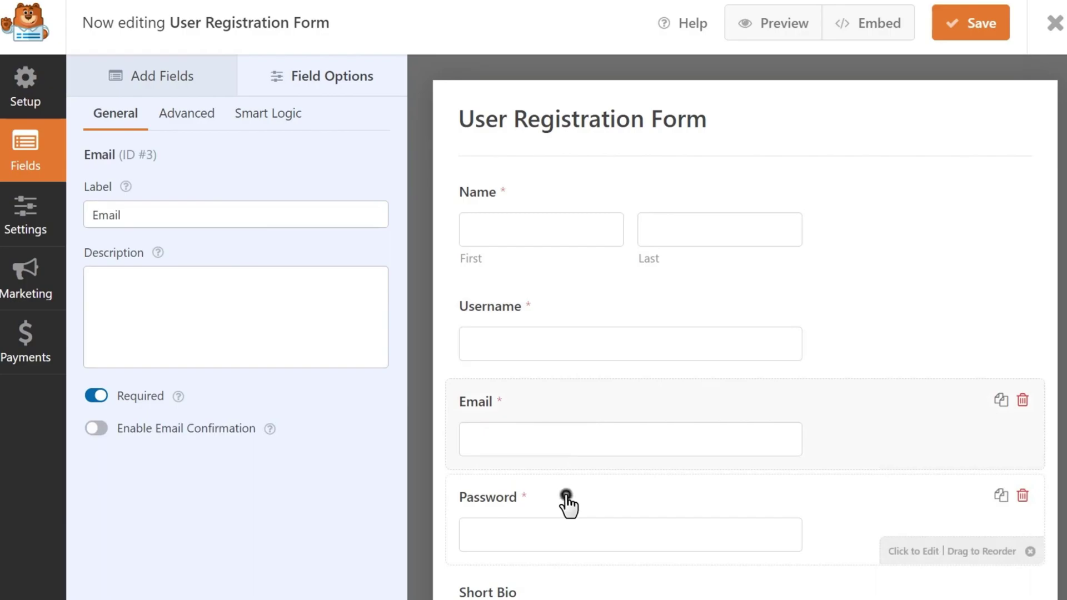
scroll(568, 506, "down", 3)
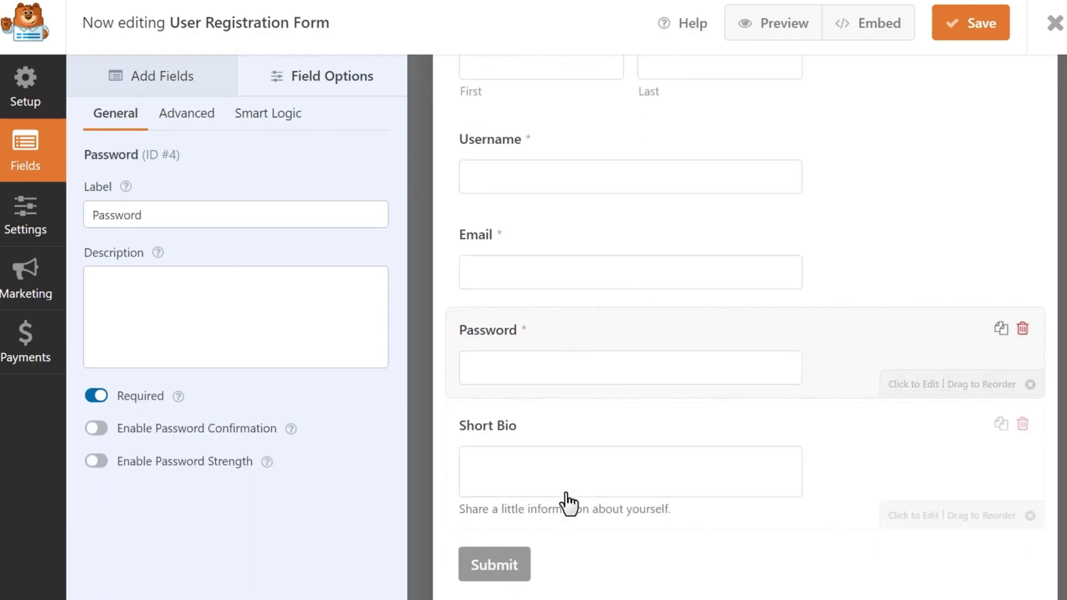
left_click(560, 427)
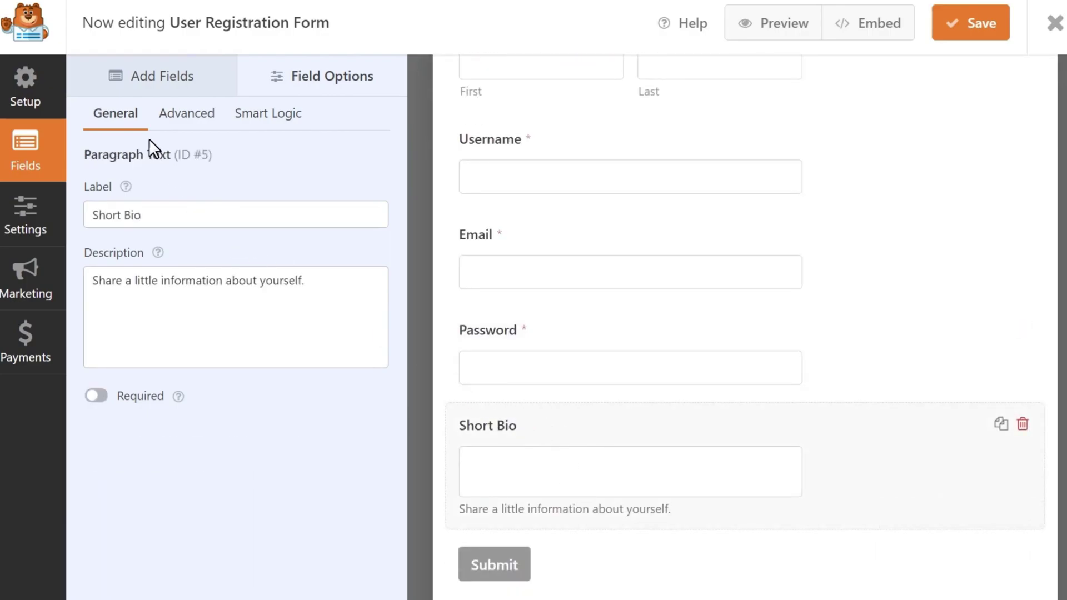
- Add a Website / URL field between the Password and Short Bio fields
left_click(127, 89)
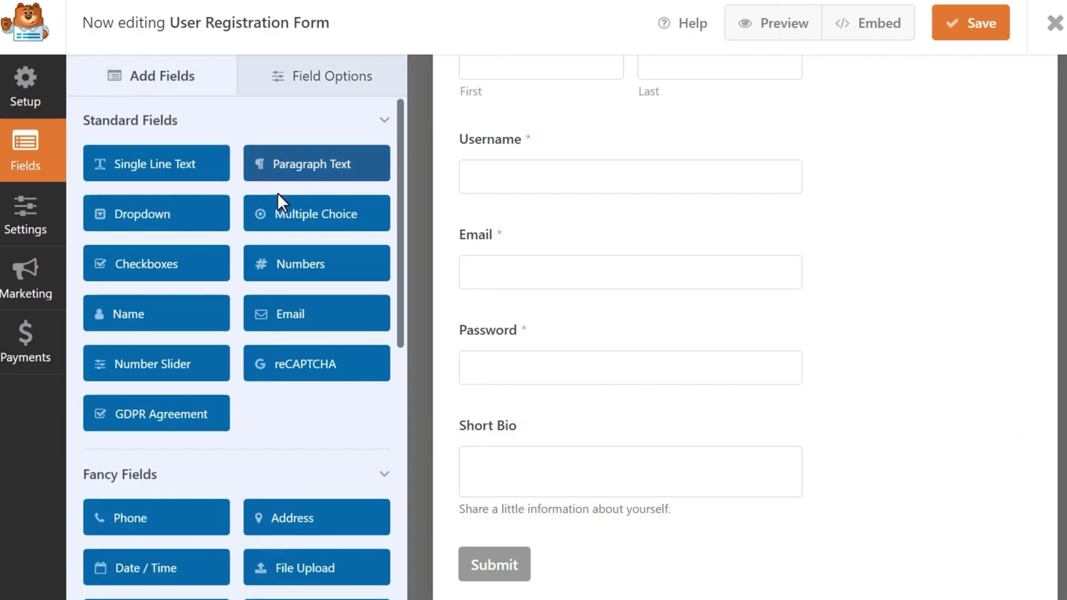
left_click_drag(399, 254, 402, 346)
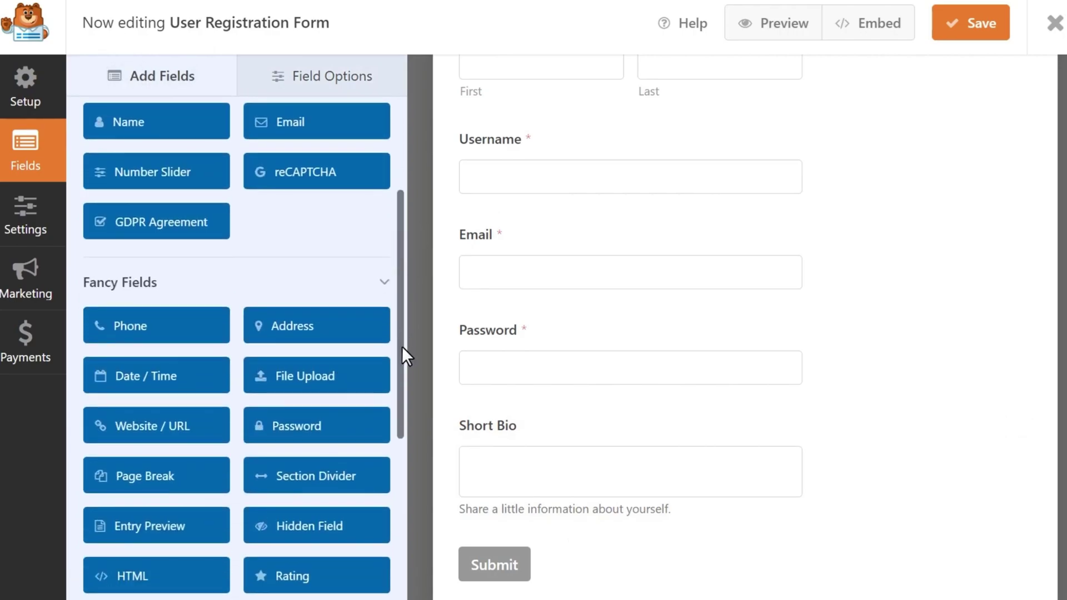
left_click_drag(160, 431, 530, 417)
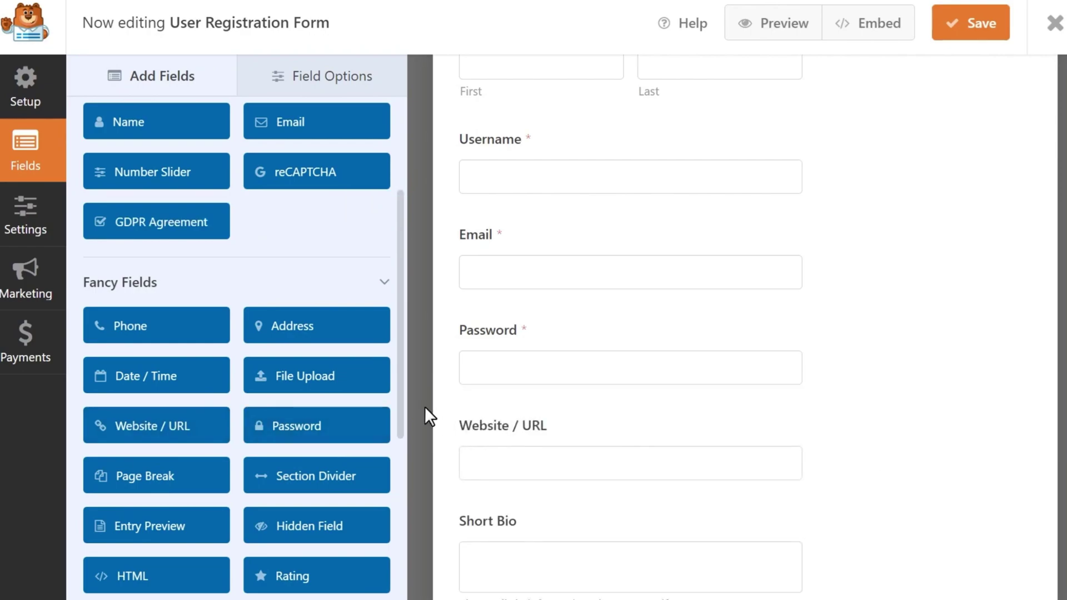
scroll(424, 406, "up", 3)
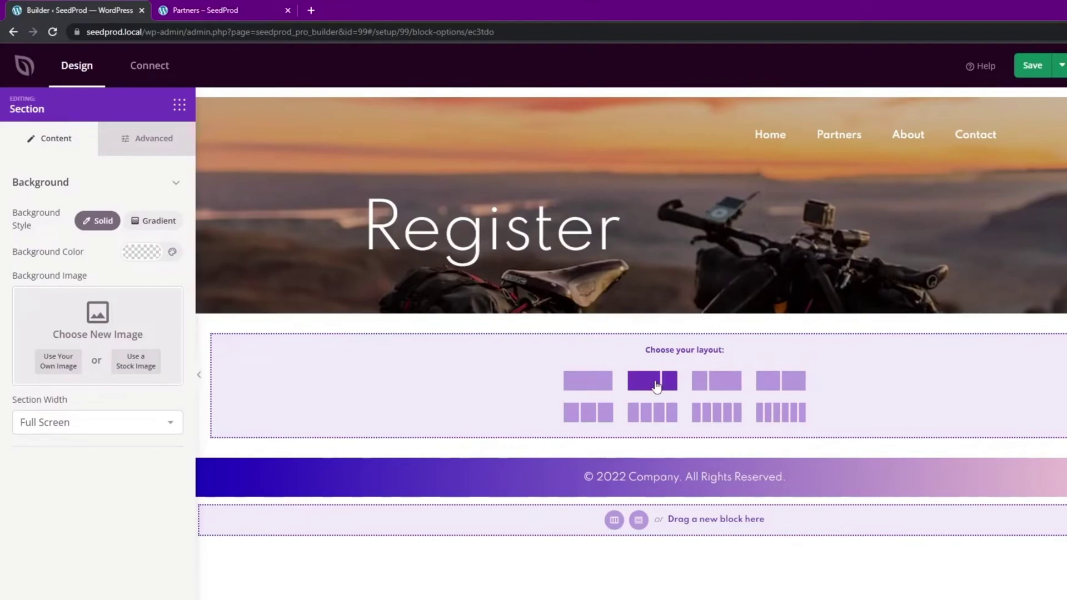
- Split the section into 2/3 + 1/3 columns and place a Shortcode block in the left column
left_click(654, 385)
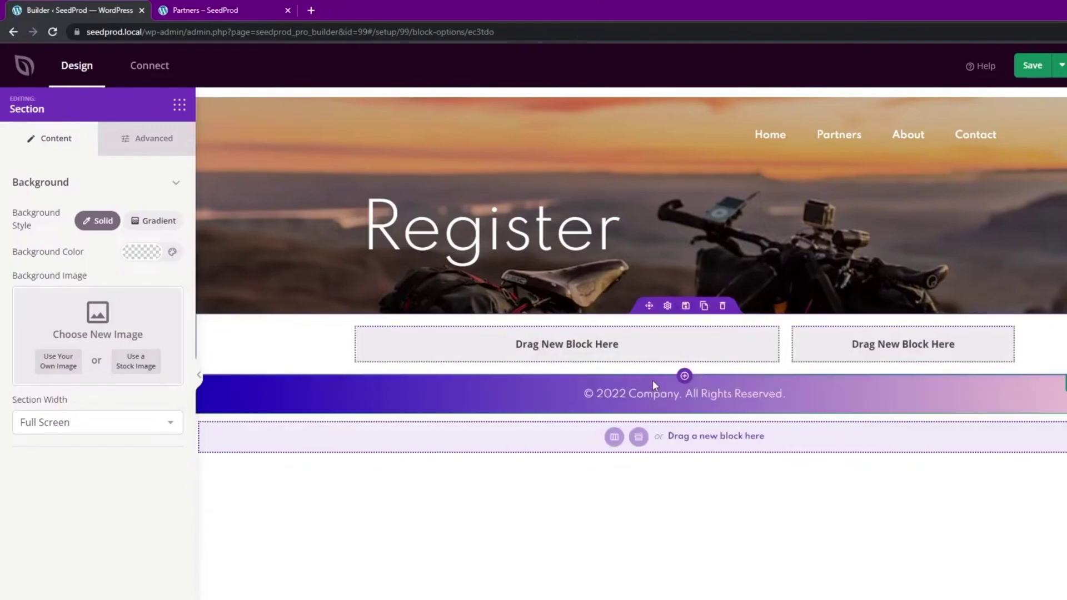
left_click(573, 350)
left_click(90, 140)
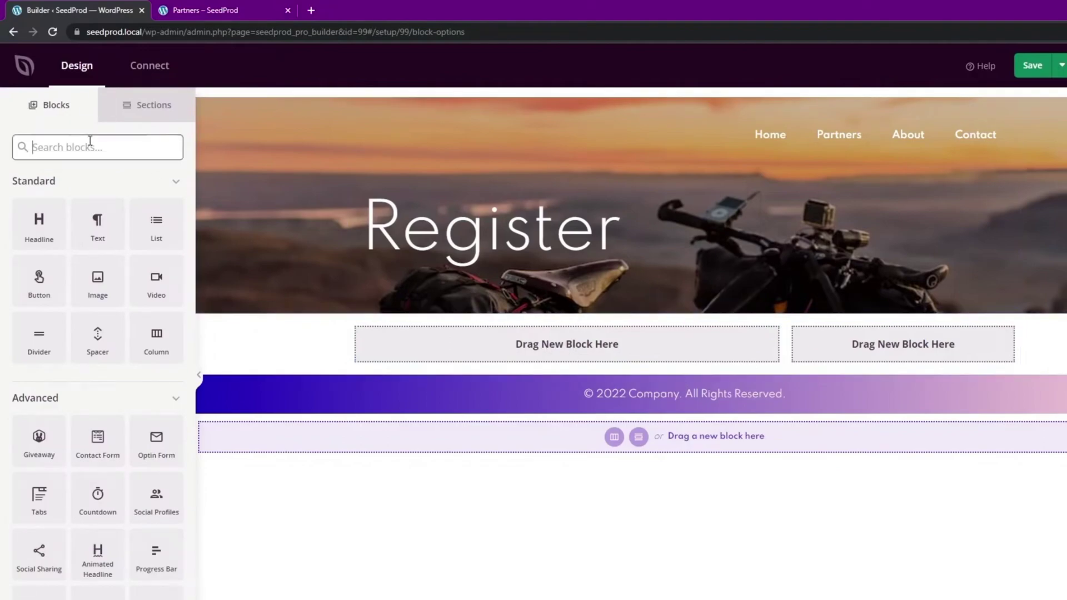
type("short")
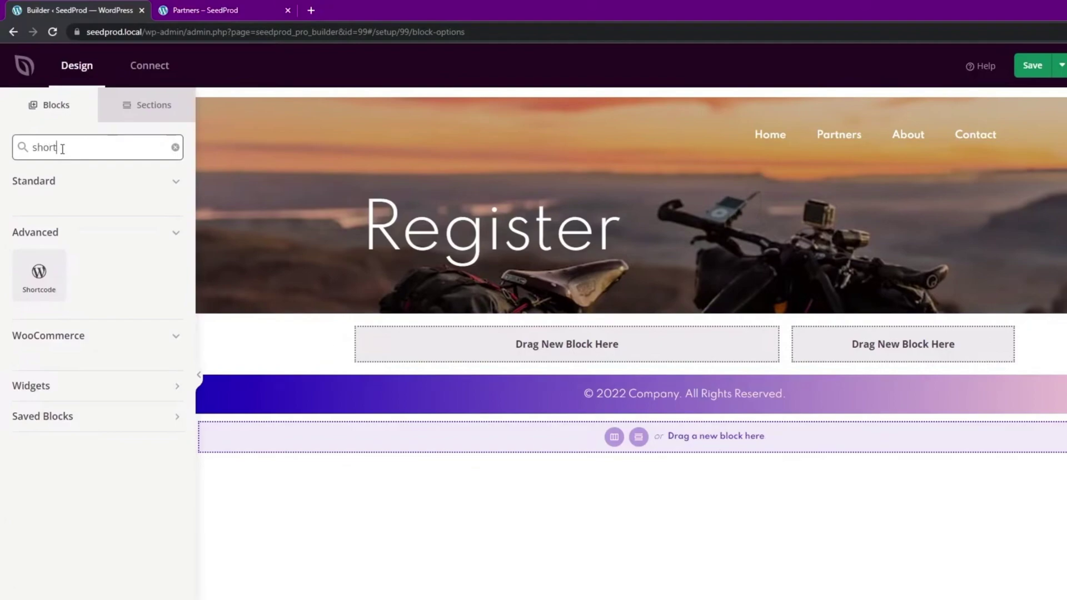
left_click_drag(55, 285, 482, 358)
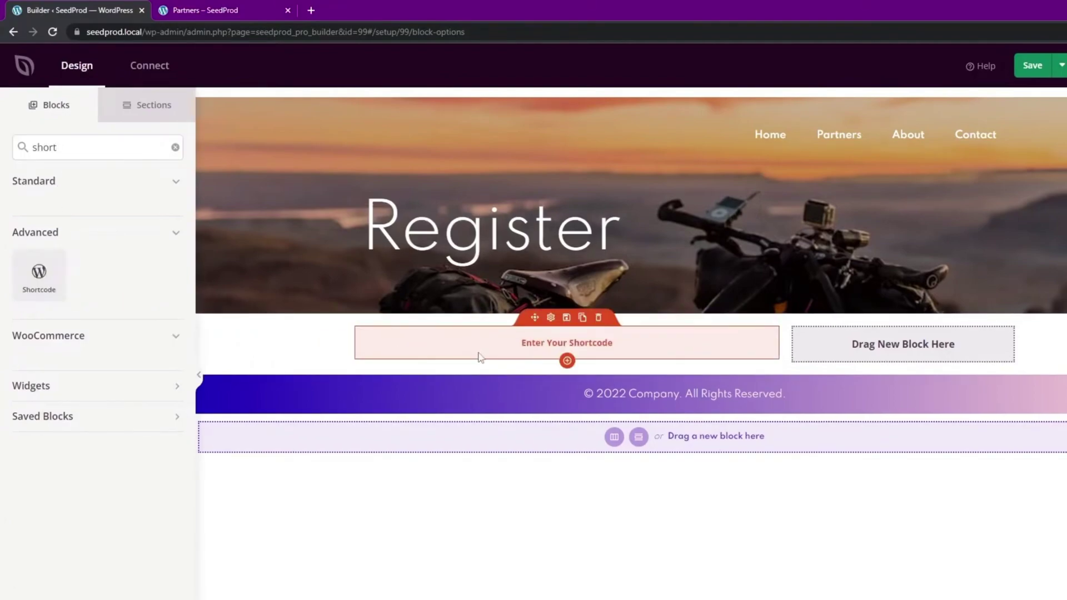
- Paste [wpforms id="93"] into the Shortcode block's shortcode field
left_click(543, 341)
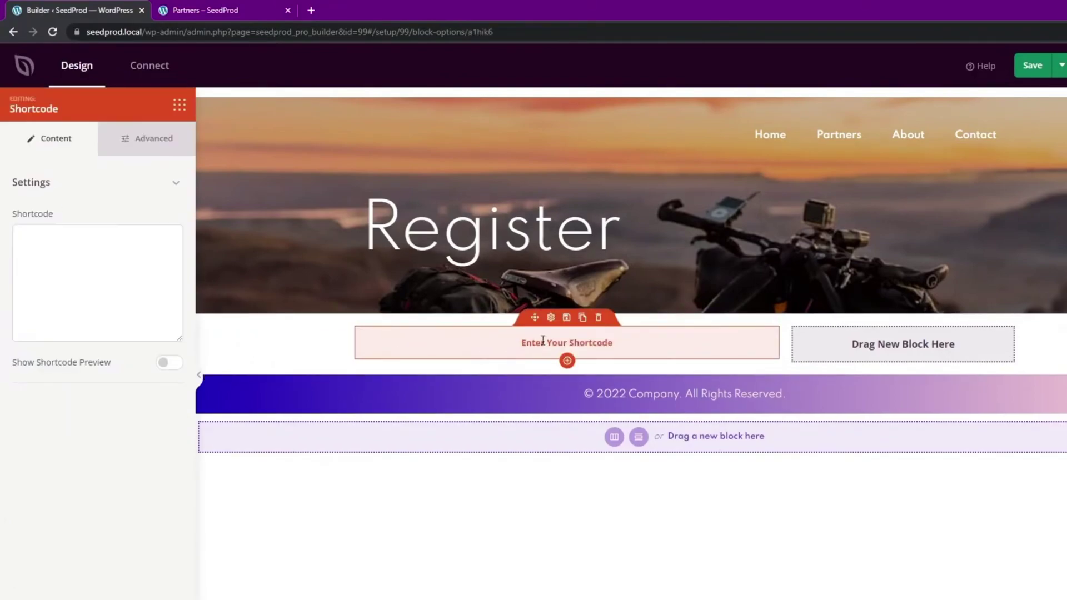
left_click(69, 233)
type("[wpforms id=\"93\"]")
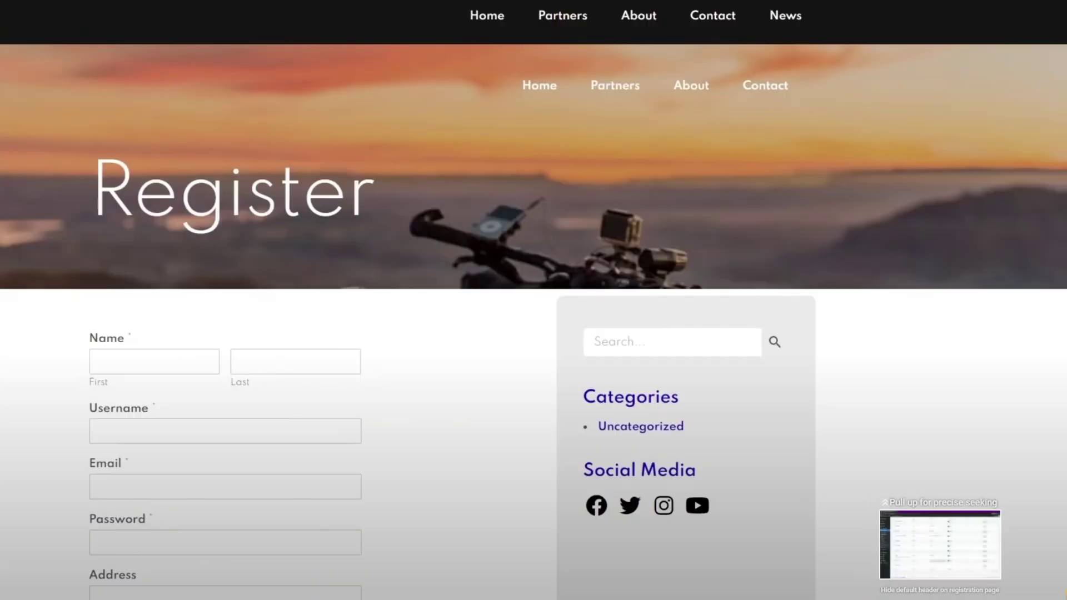
scroll(534, 300, "down", 9)
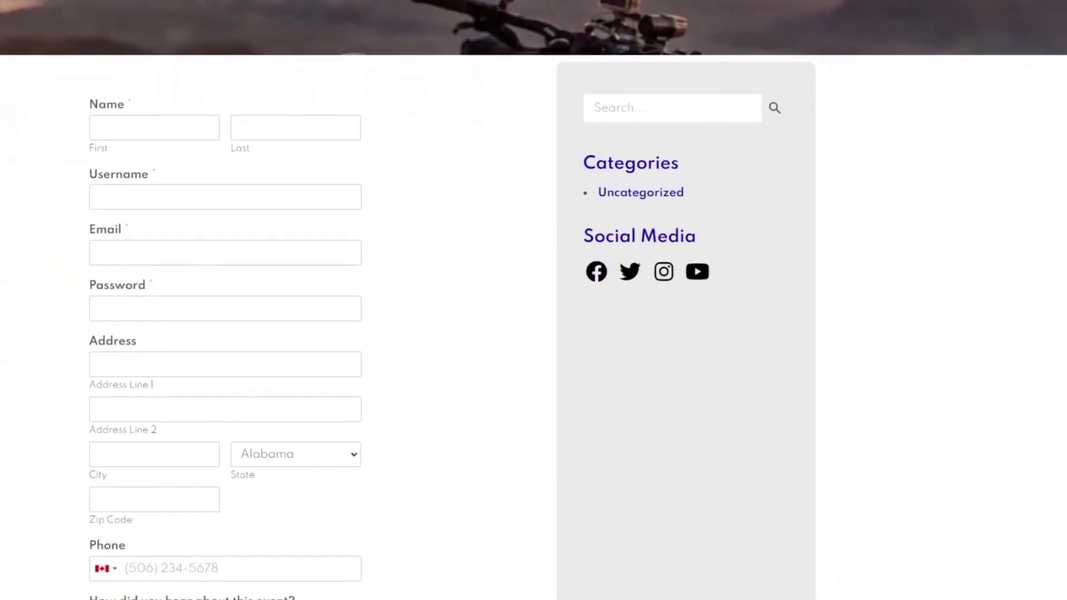
scroll(533, 301, "up", 9)
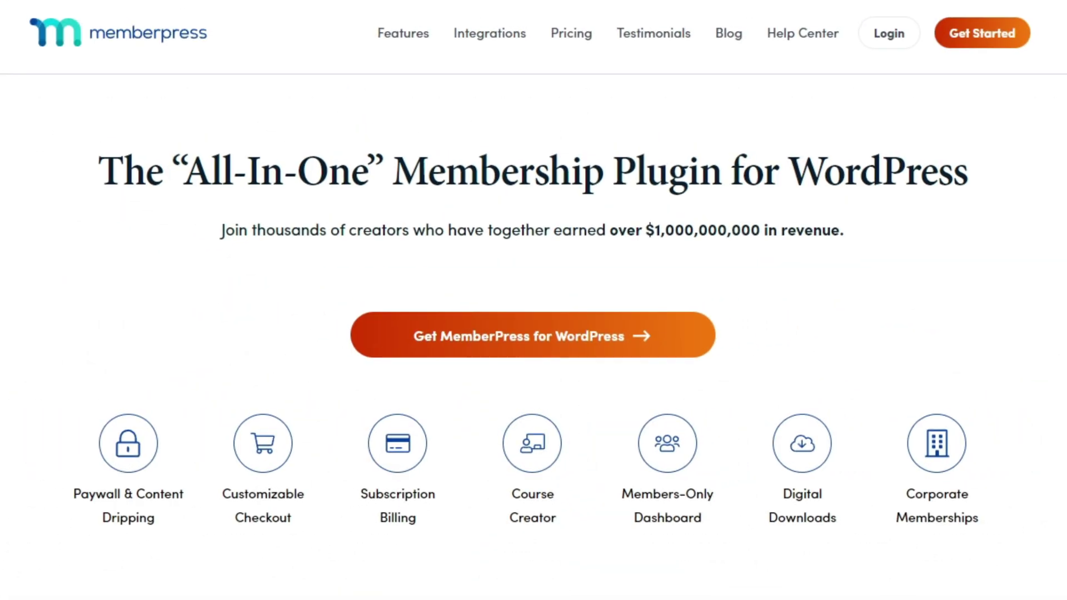
scroll(533, 301, "down", 3)
- Scroll the MemberPress homepage past testimonials and top reasons to the Single Payment Gateway Integration section
scroll(533, 300, "down", 5)
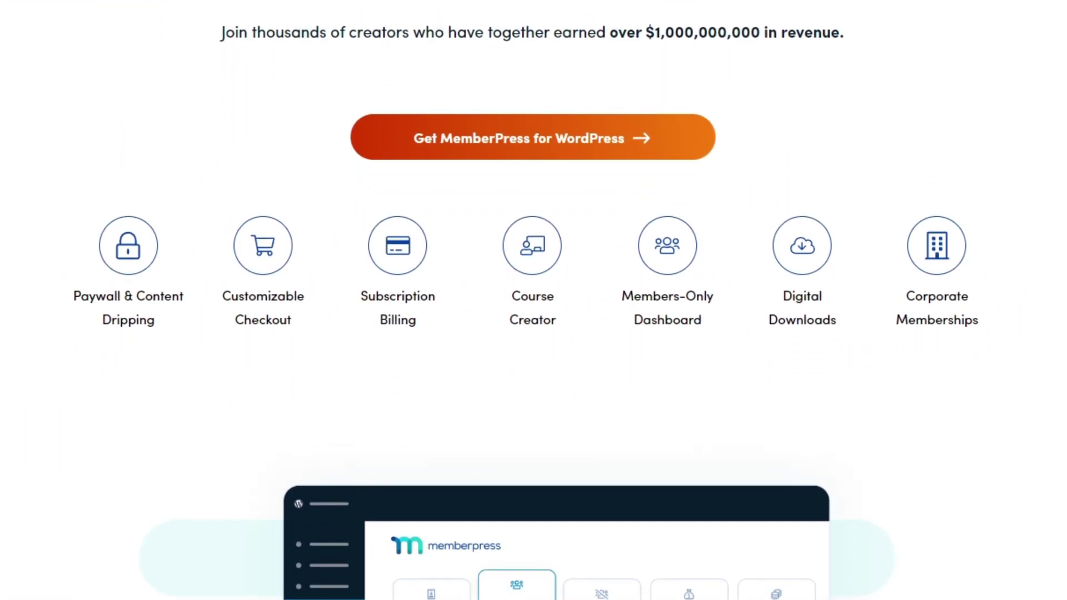
scroll(534, 300, "down", 5)
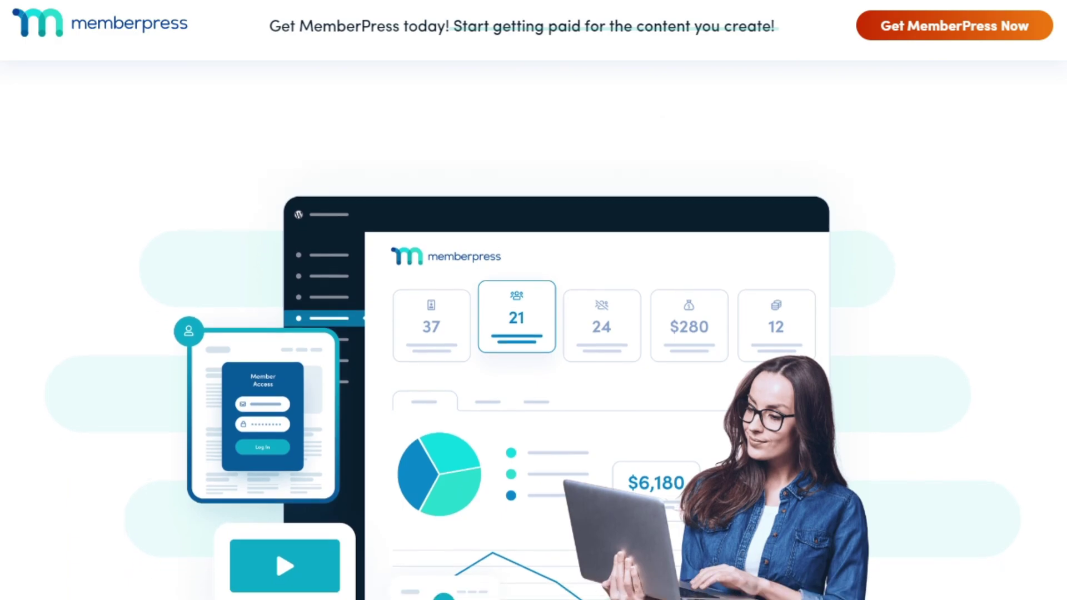
scroll(534, 300, "down", 6)
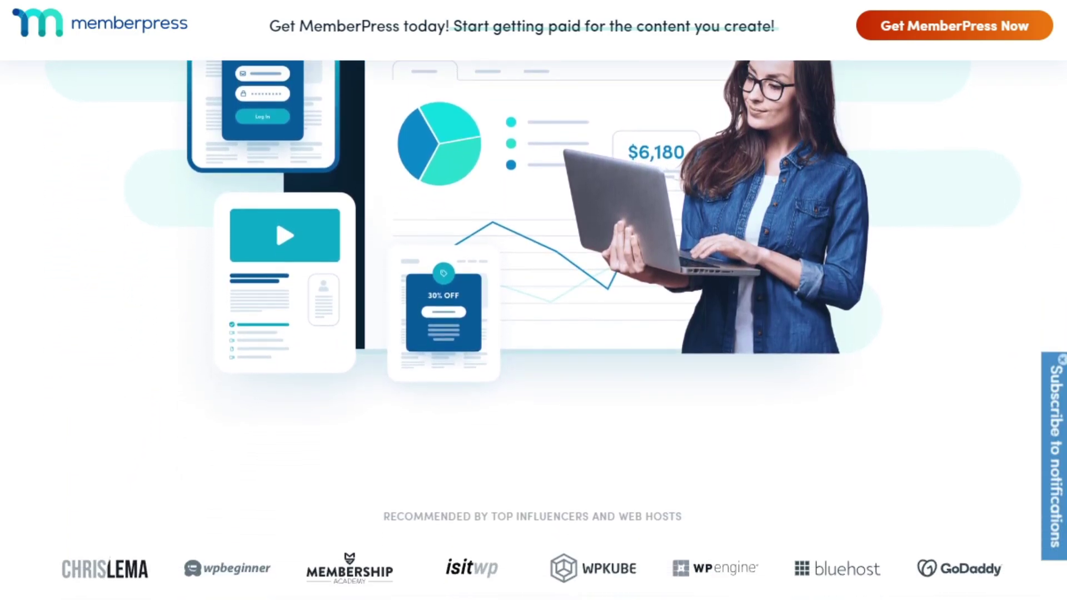
scroll(534, 300, "down", 6)
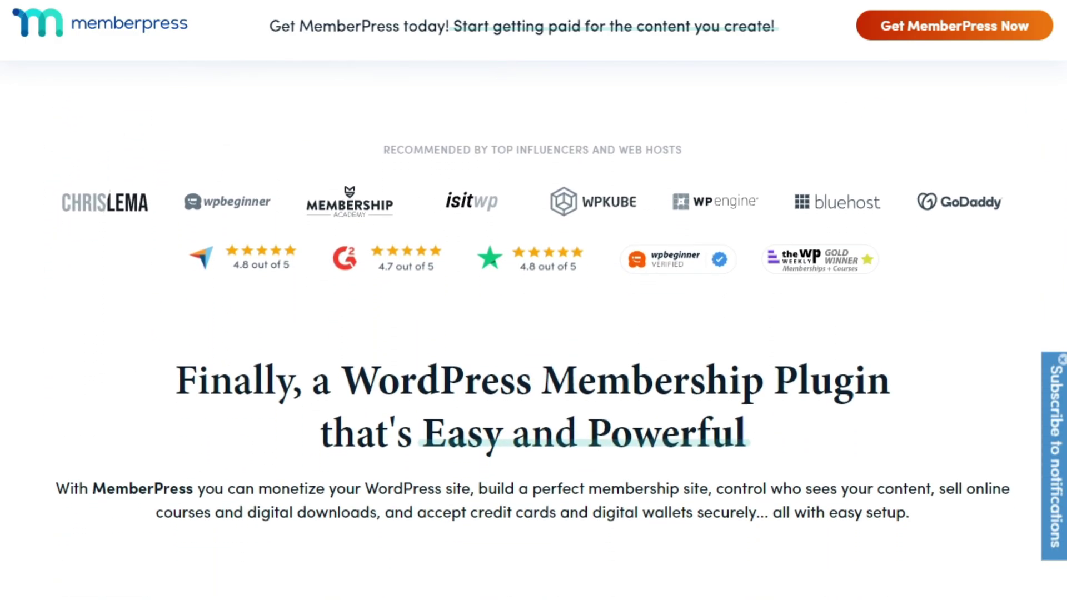
scroll(533, 300, "down", 7)
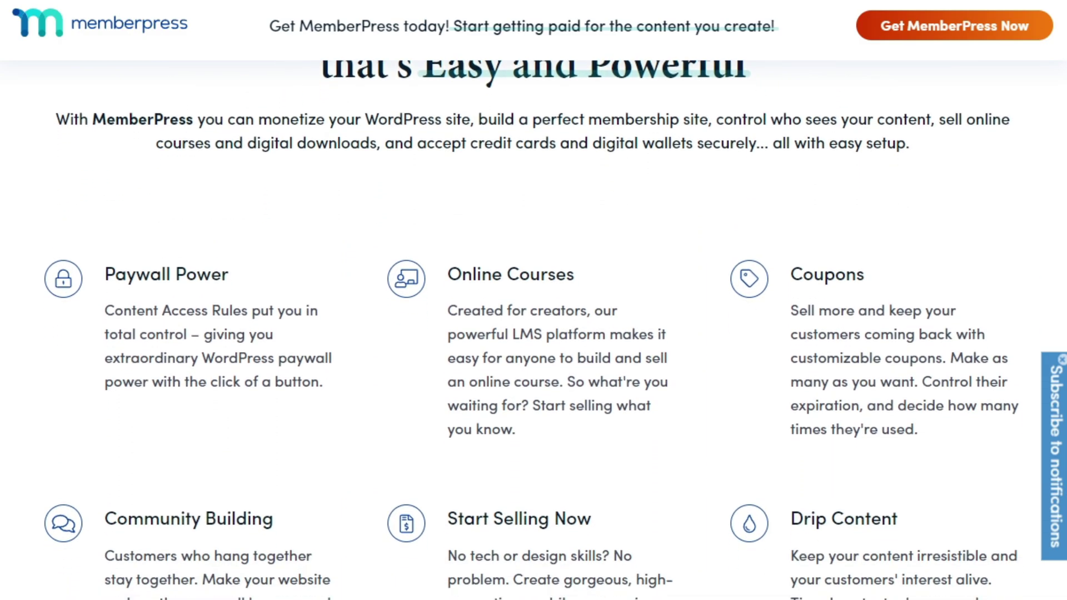
scroll(533, 301, "down", 8)
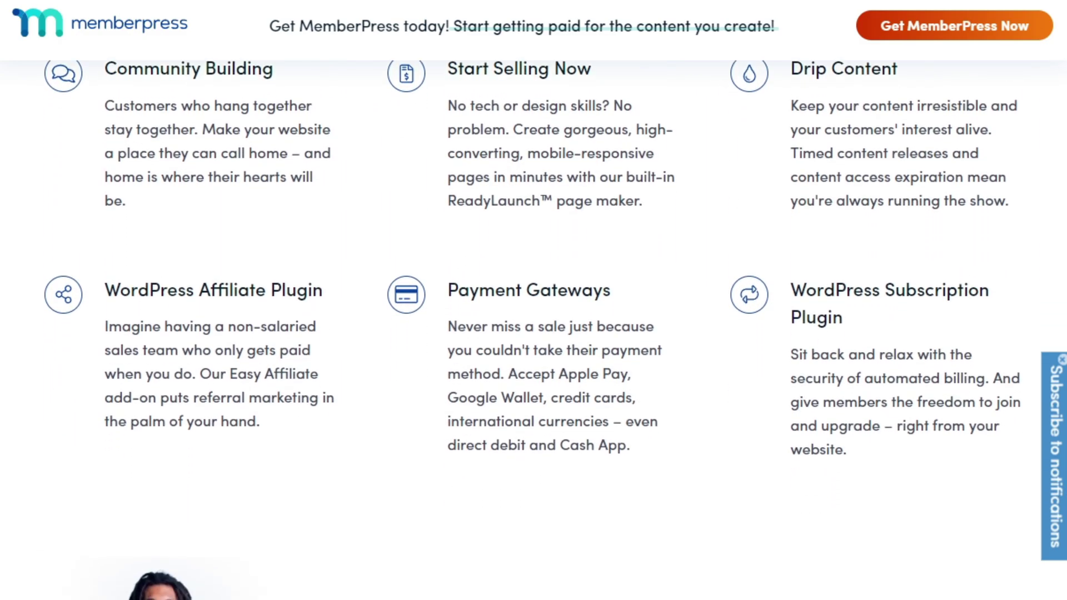
scroll(534, 300, "down", 4)
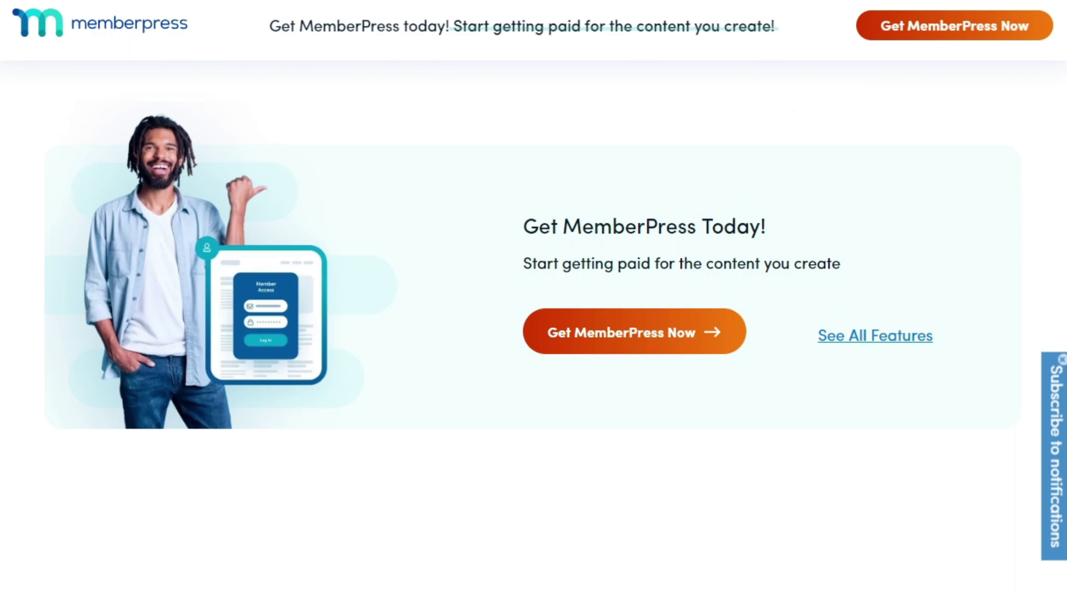
scroll(534, 301, "down", 8)
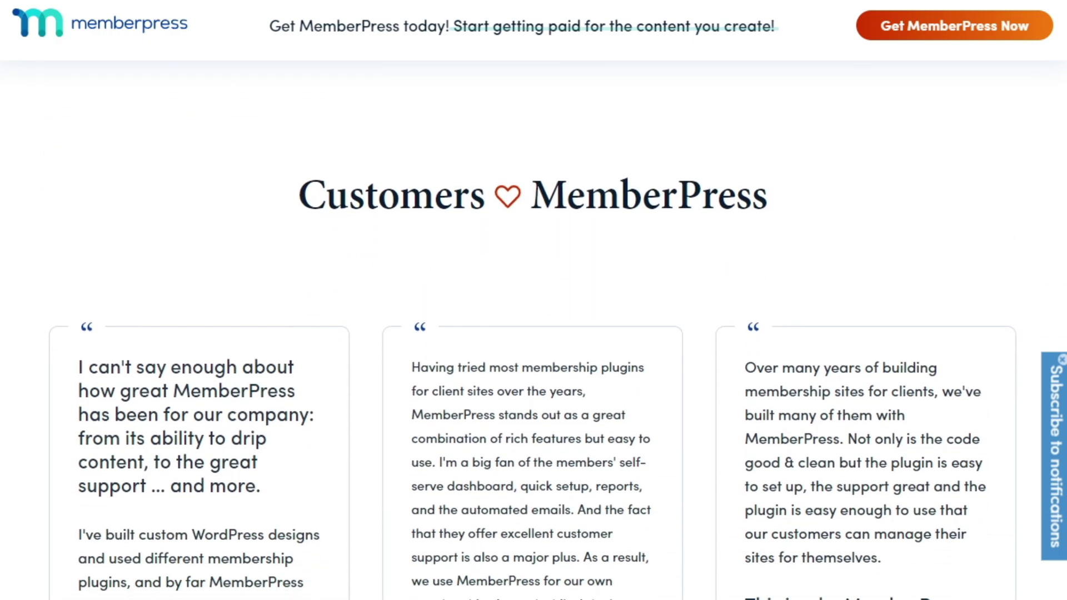
scroll(534, 300, "down", 2)
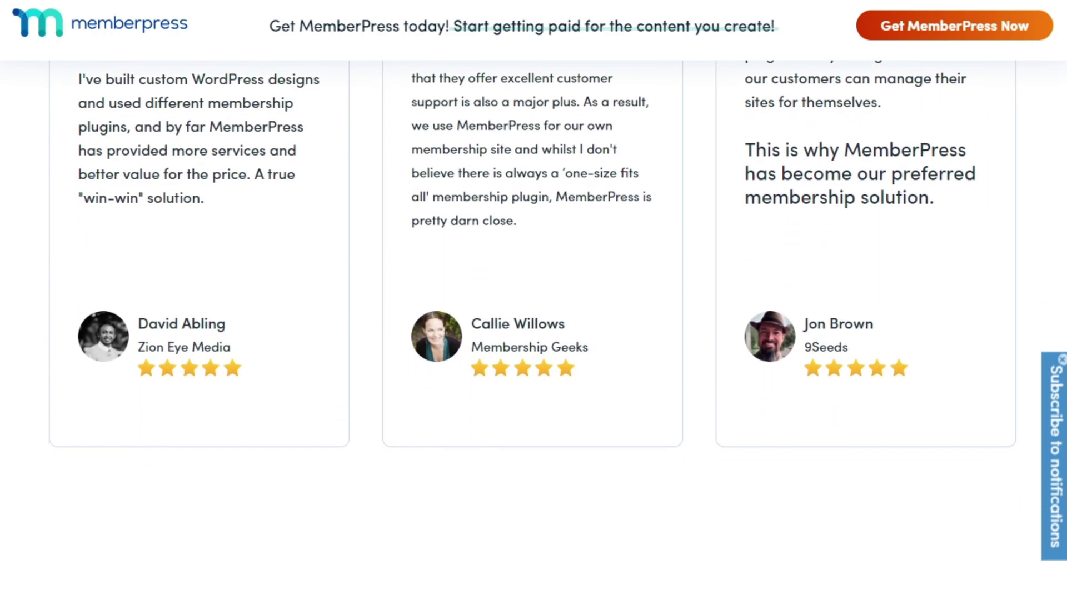
scroll(534, 300, "down", 2)
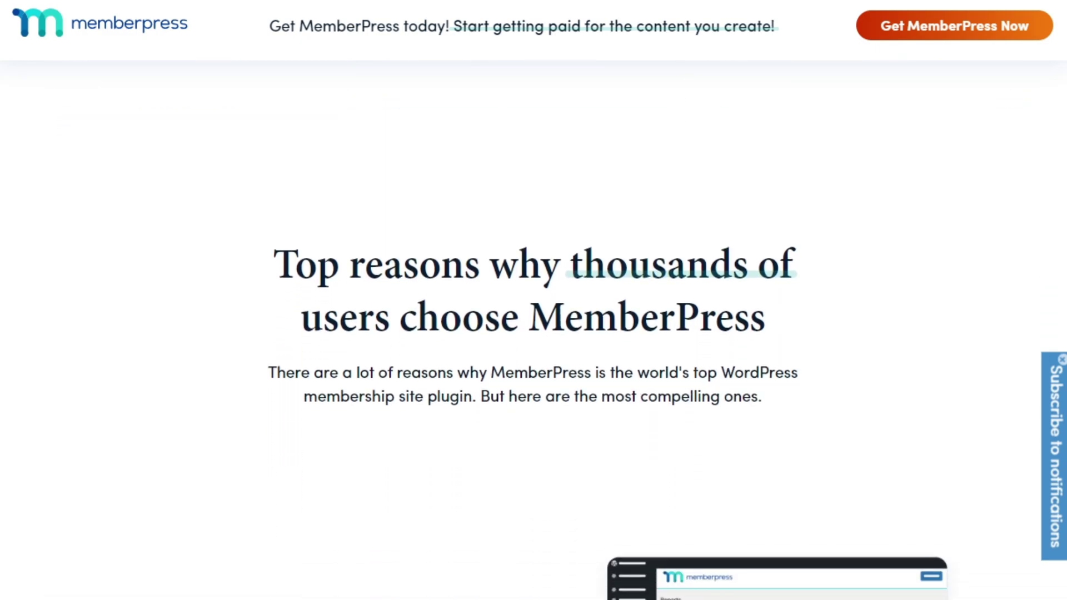
scroll(534, 301, "down", 8)
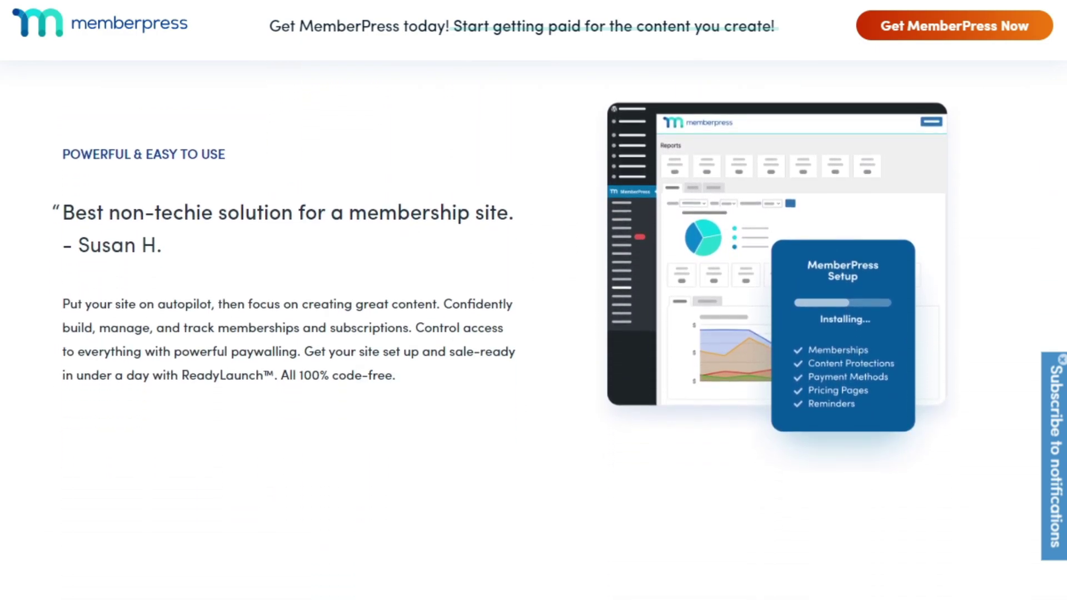
scroll(533, 300, "down", 4)
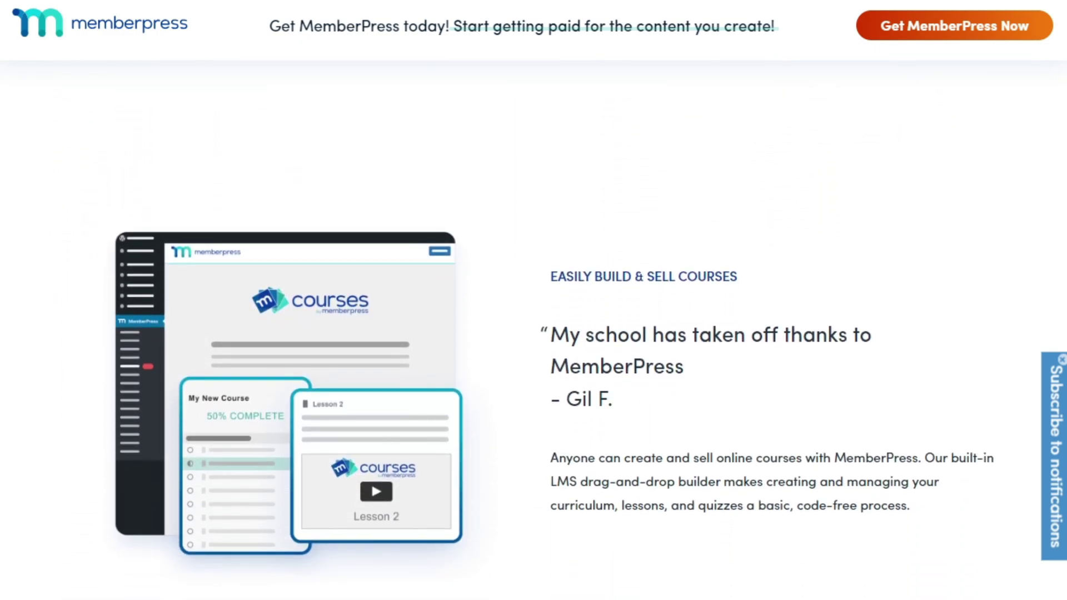
scroll(534, 301, "down", 8)
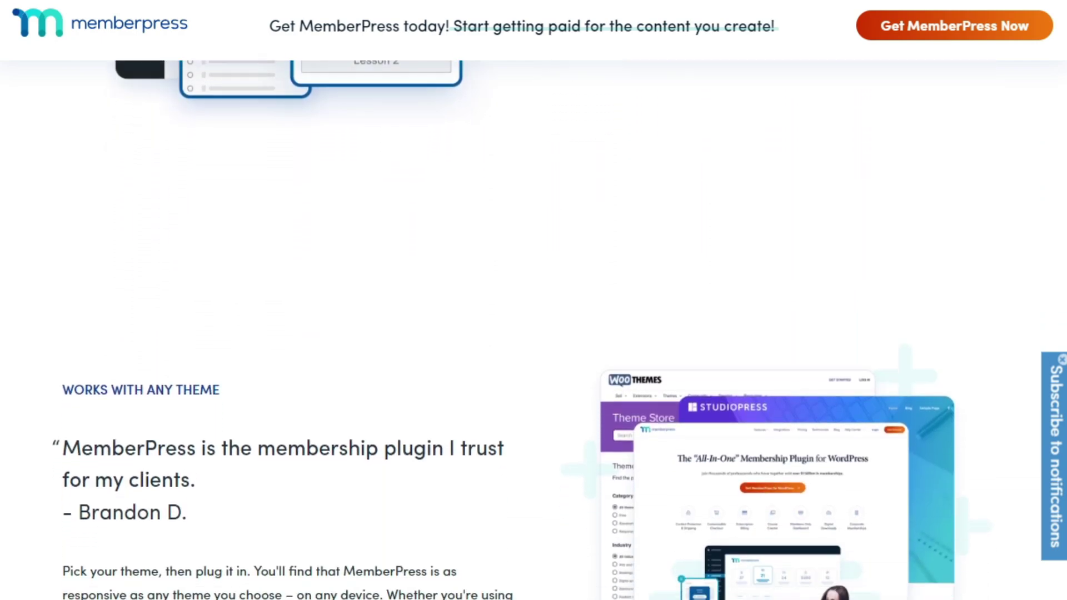
scroll(533, 300, "down", 6)
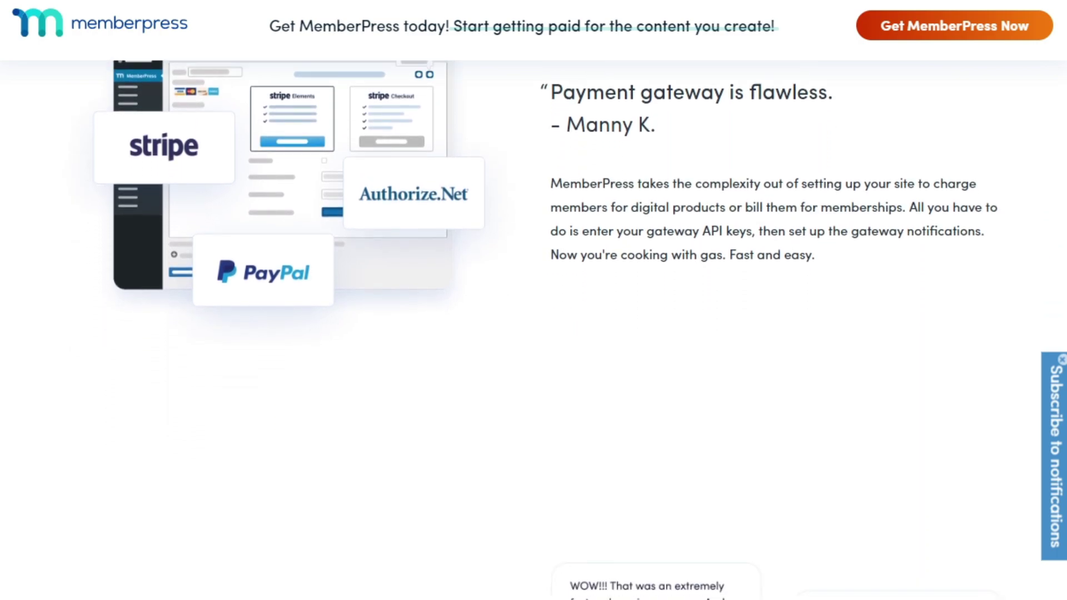
scroll(534, 300, "down", 2)
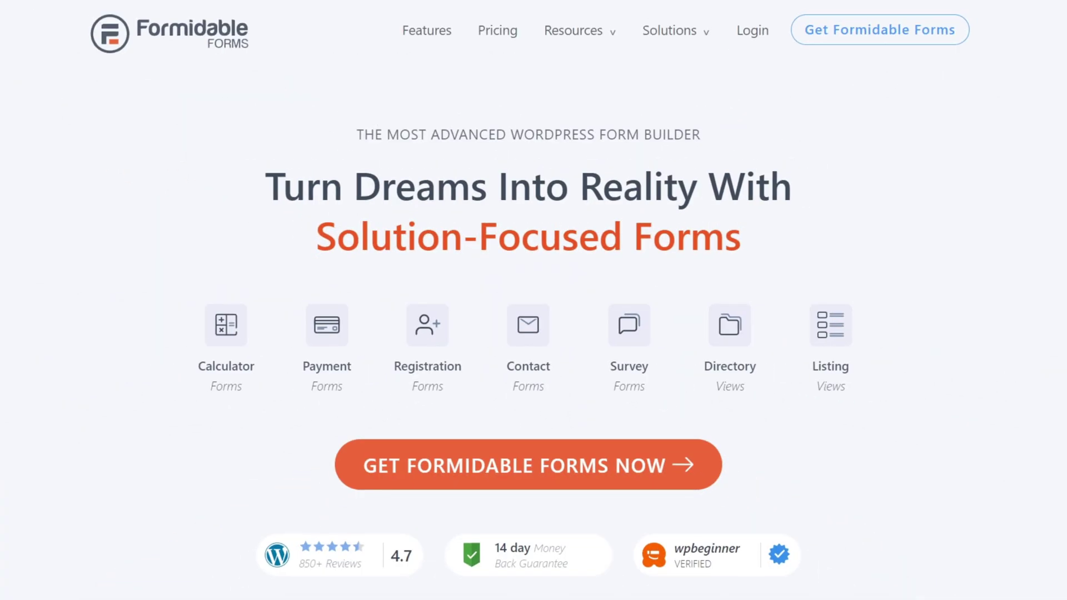
- Scroll the Formidable Forms homepage past features, ratings and testimonials to its payments and email marketing integrations
scroll(533, 301, "down", 3)
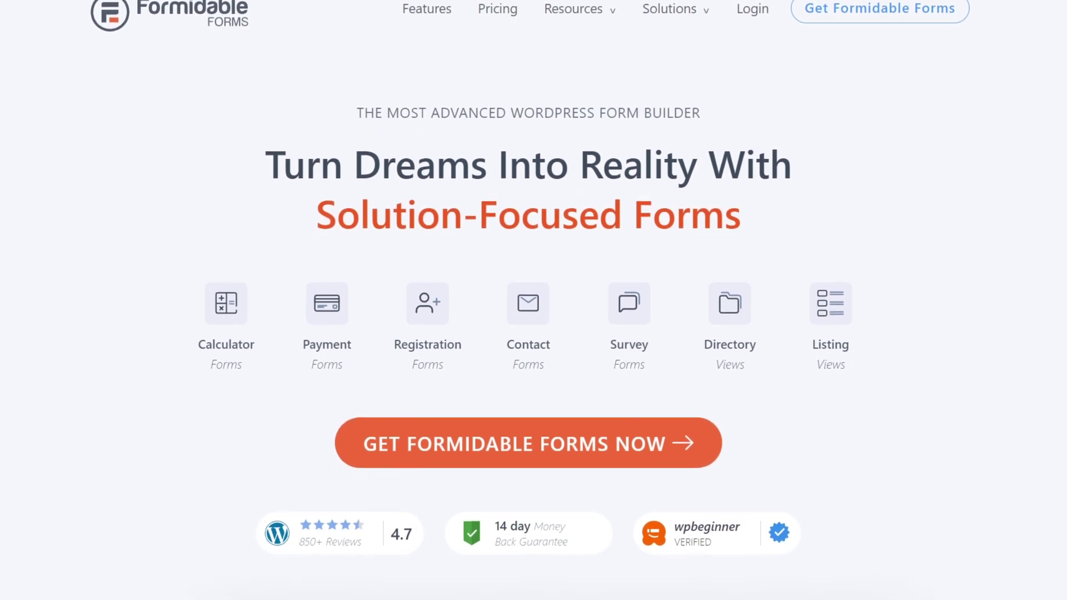
scroll(534, 300, "down", 3)
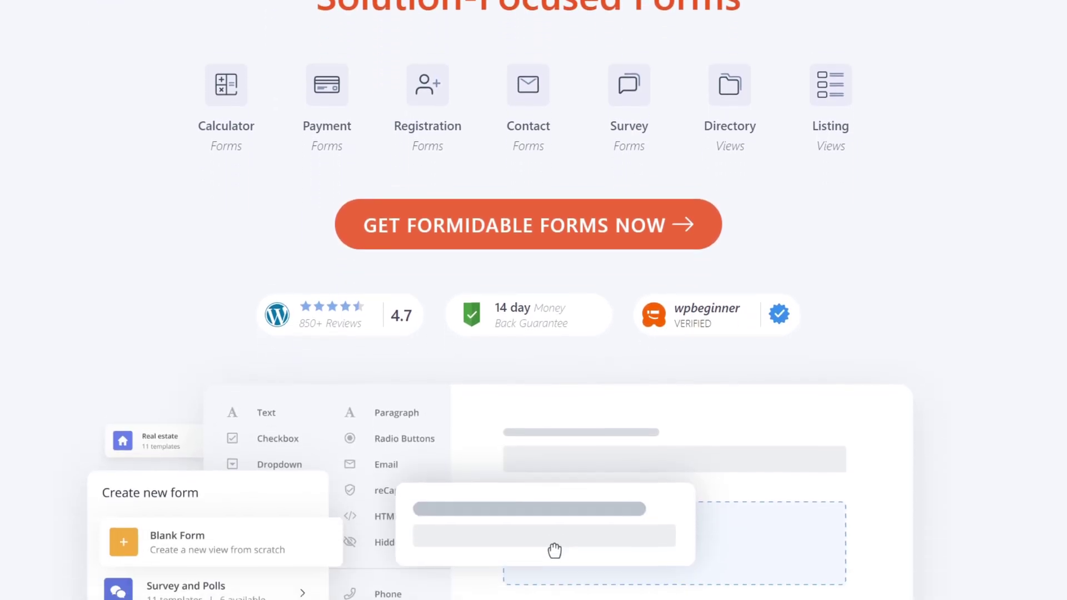
scroll(534, 300, "down", 7)
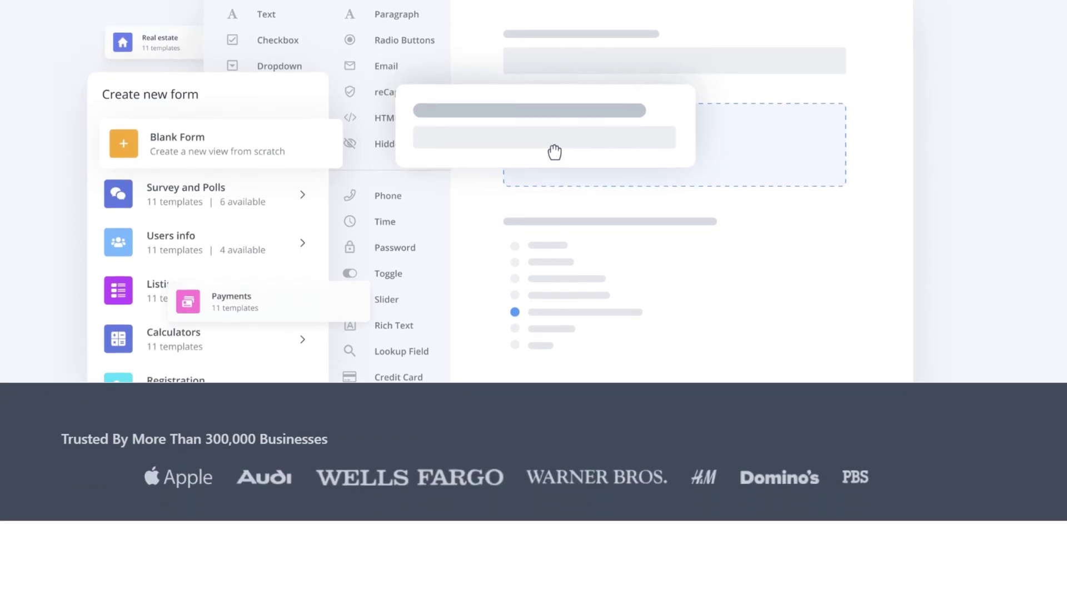
scroll(533, 300, "down", 7)
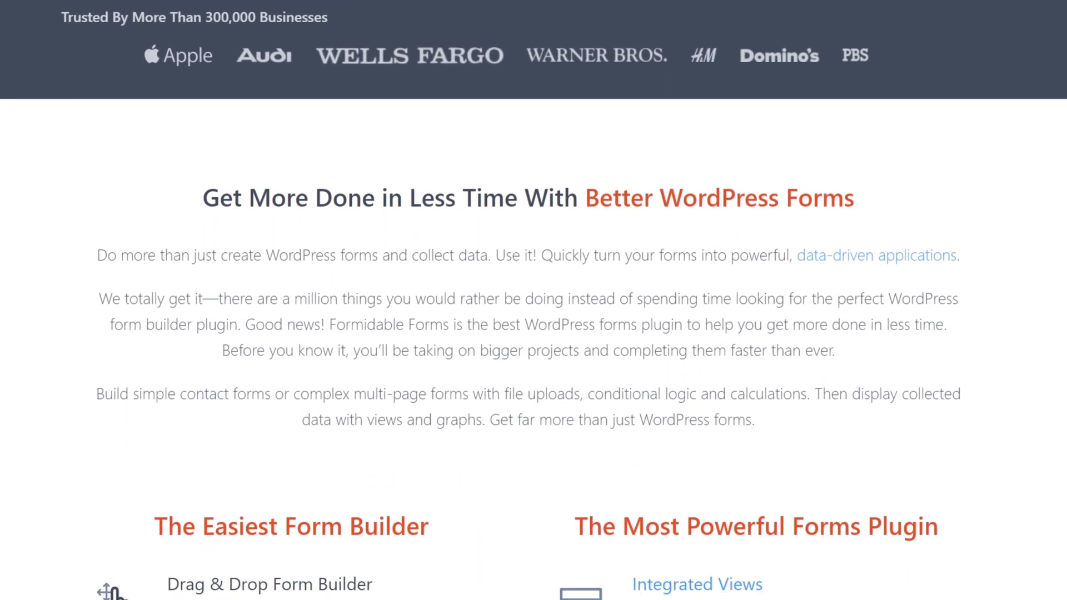
scroll(533, 301, "down", 4)
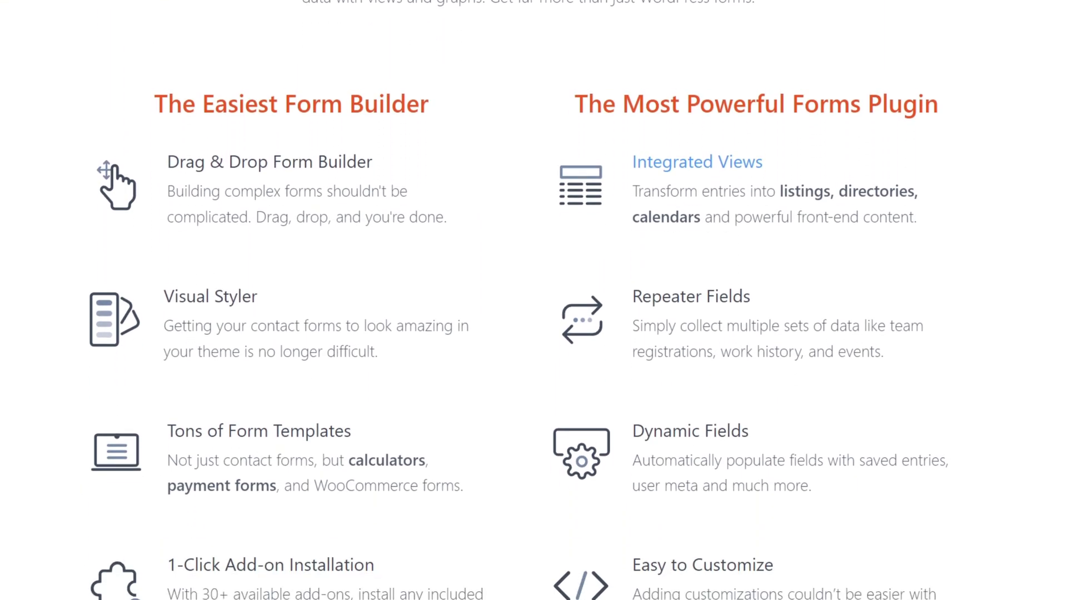
scroll(534, 300, "down", 7)
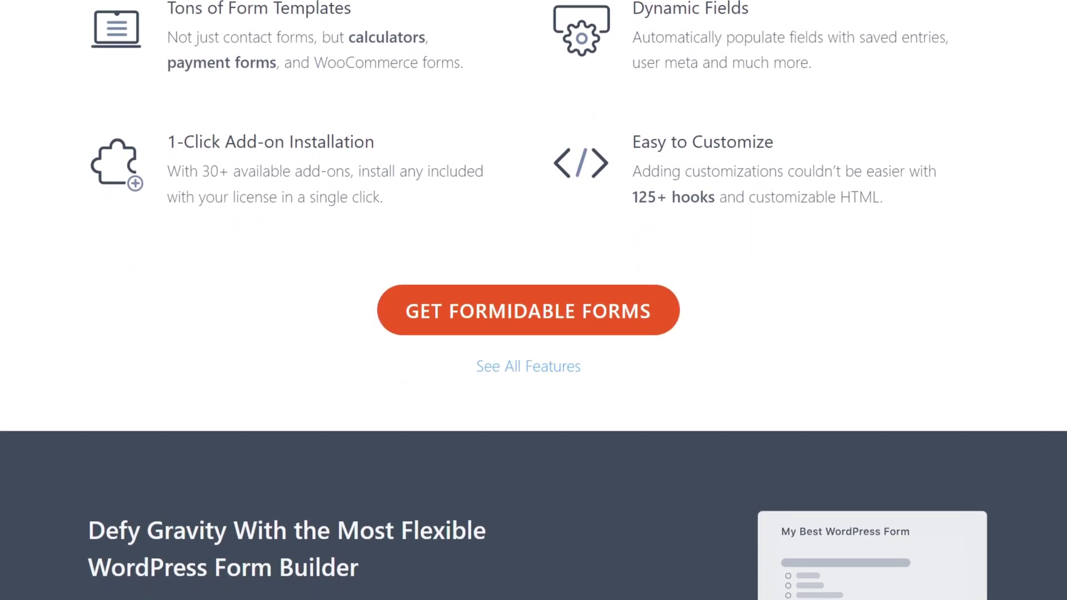
scroll(534, 300, "down", 7)
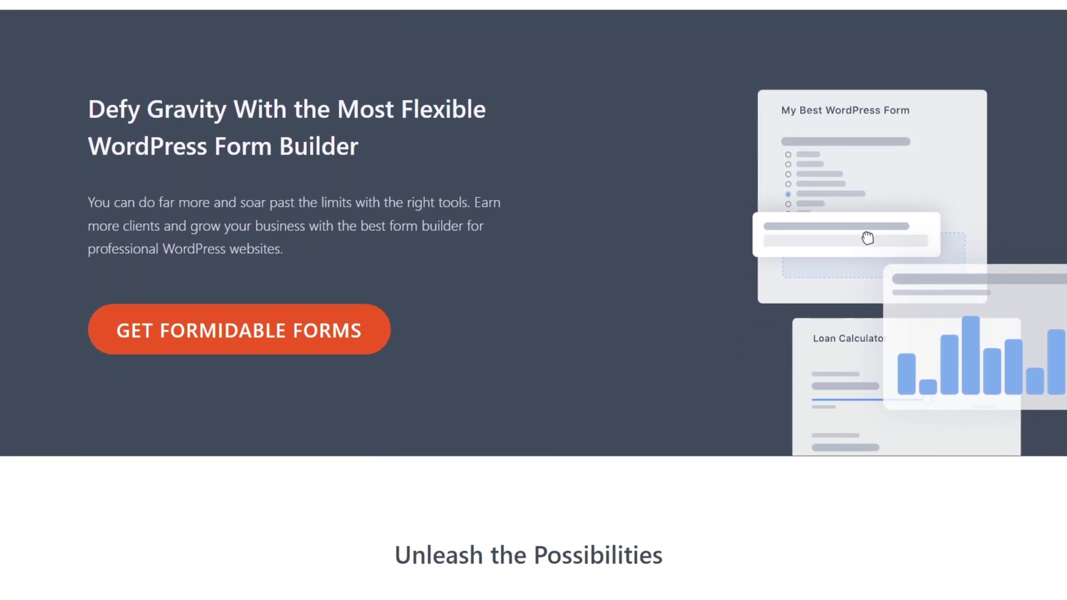
scroll(534, 300, "down", 4)
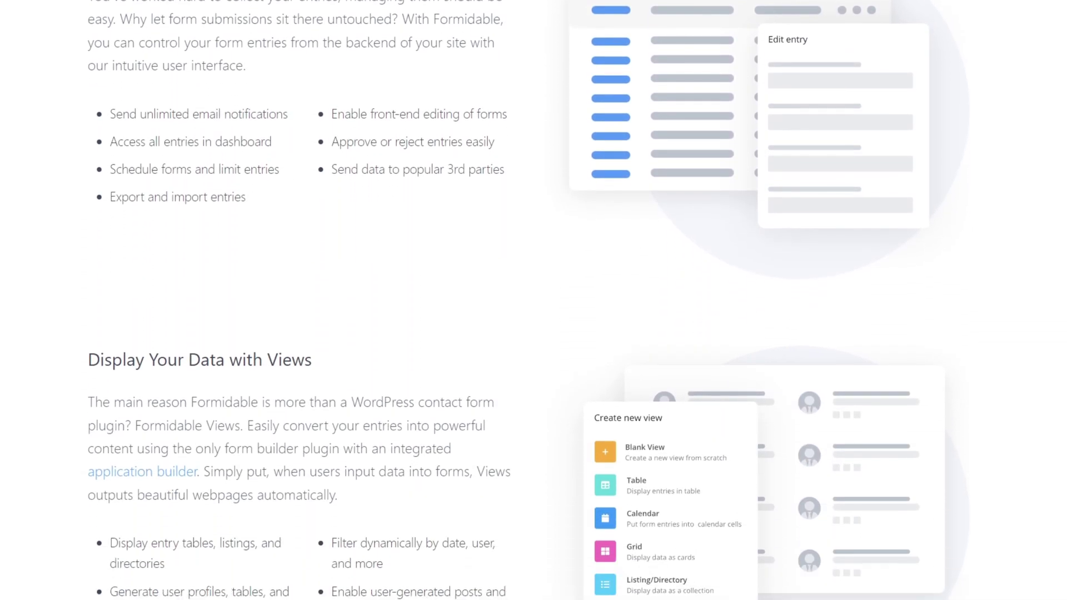
scroll(534, 300, "down", 7)
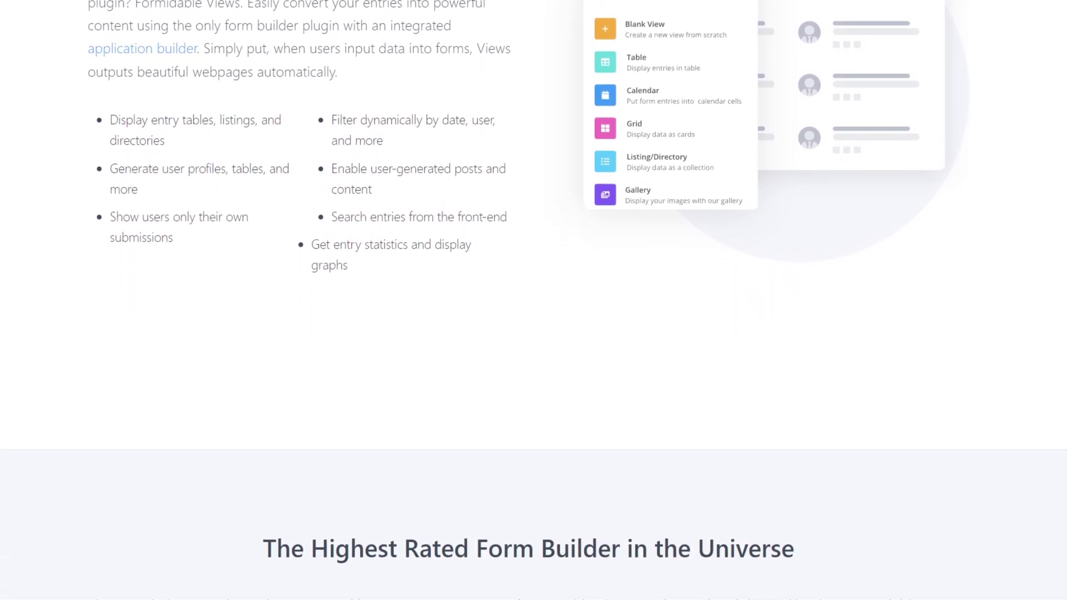
scroll(533, 300, "down", 7)
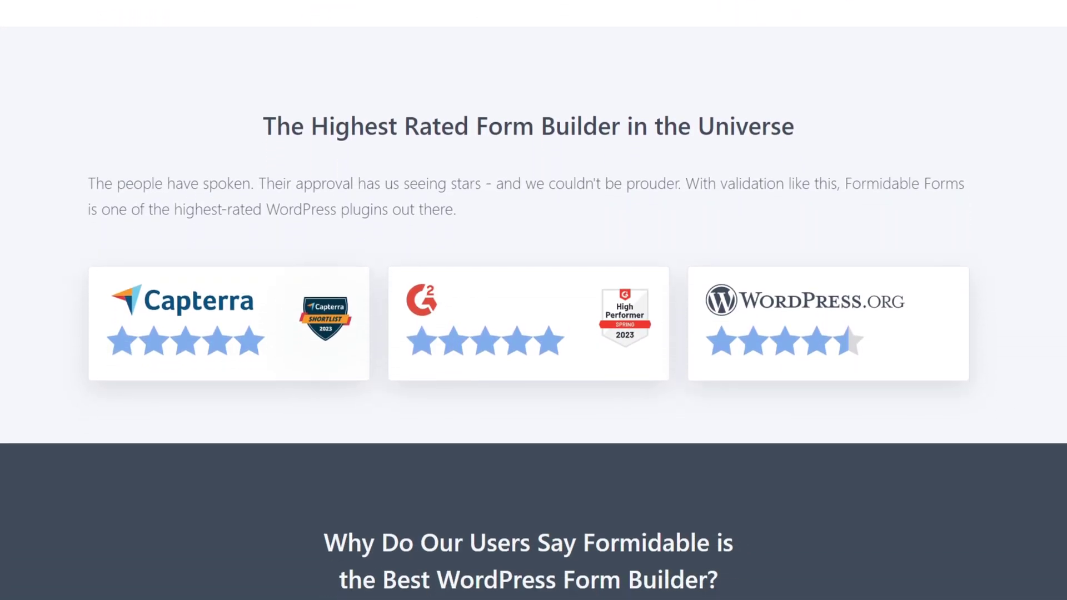
scroll(534, 300, "down", 7)
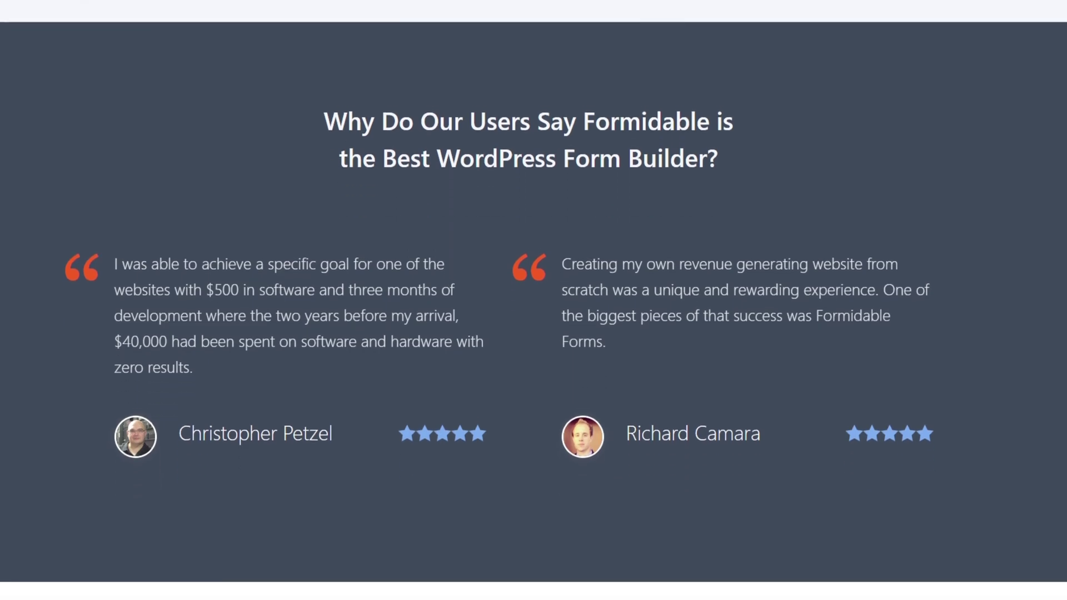
scroll(534, 301, "down", 7)
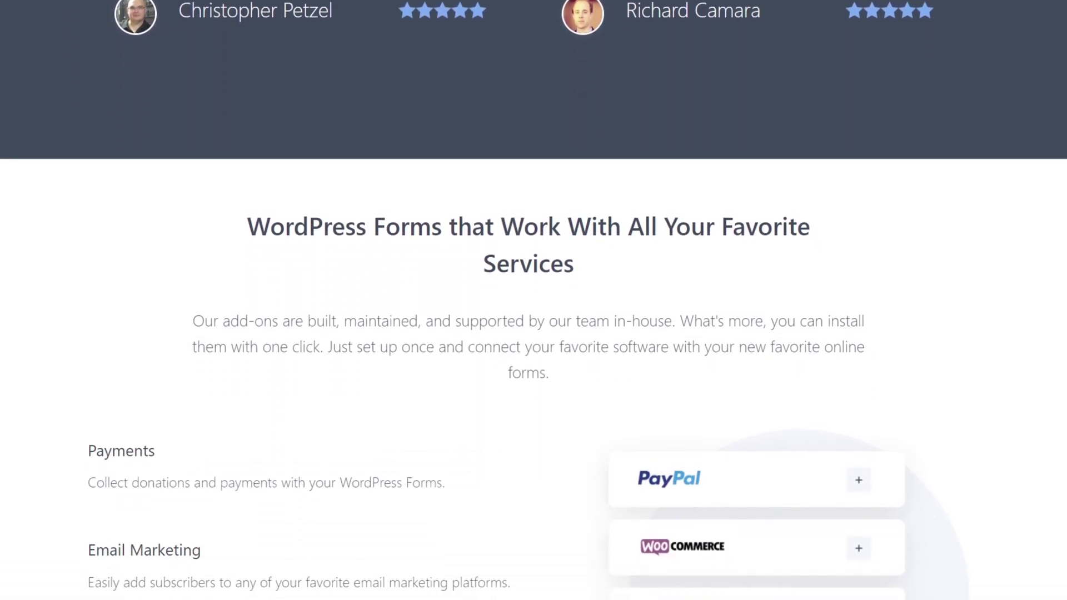
scroll(534, 300, "down", 2)
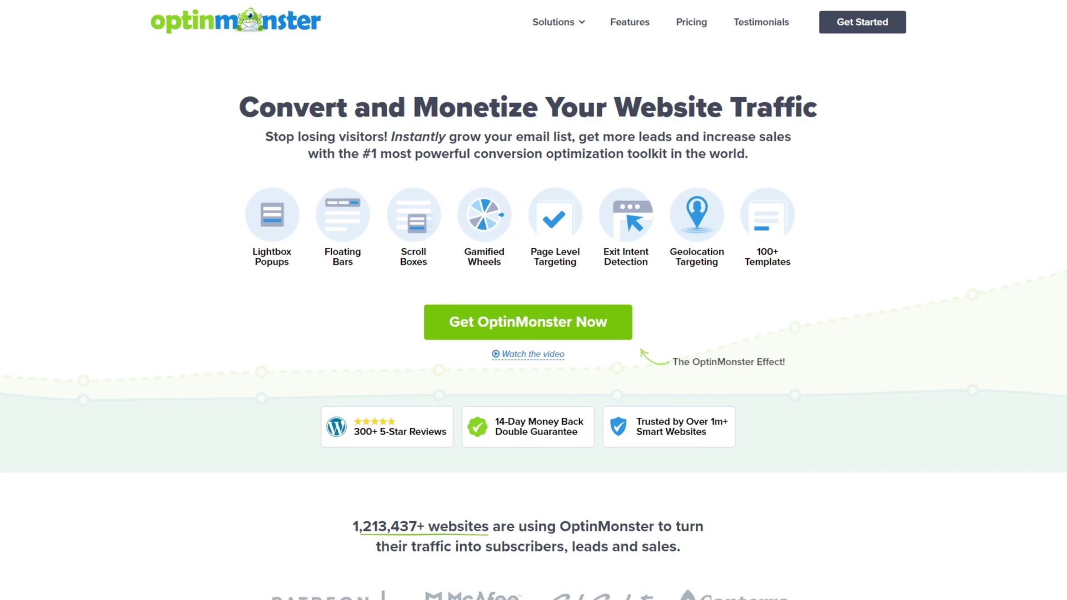
- Scroll the OptinMonster homepage through Steps 1–3, features and support down to the FAQ
scroll(534, 300, "down", 1)
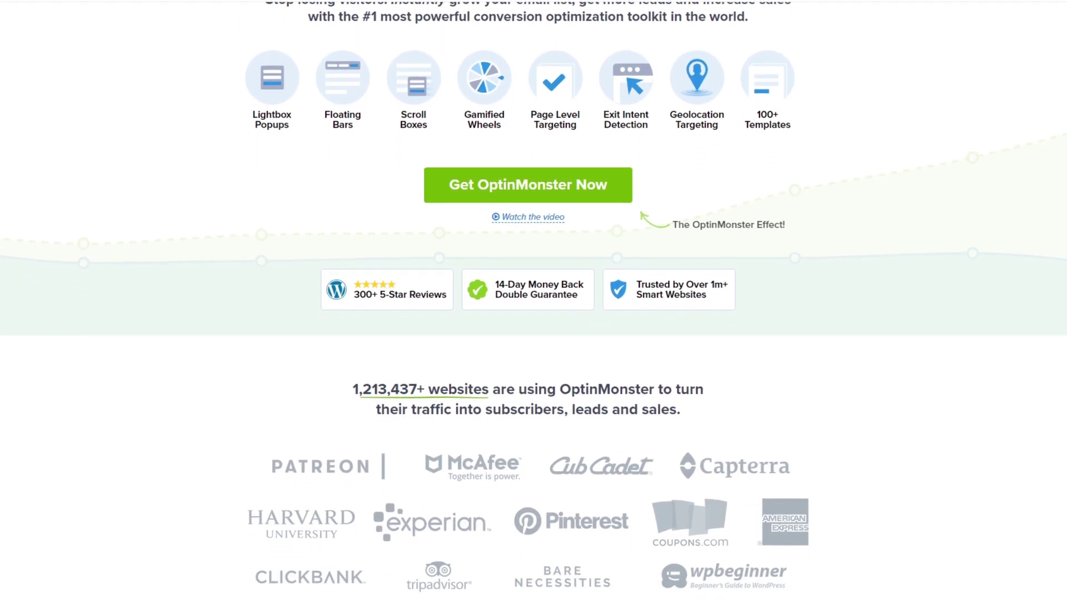
scroll(534, 300, "down", 4)
scroll(533, 301, "down", 2)
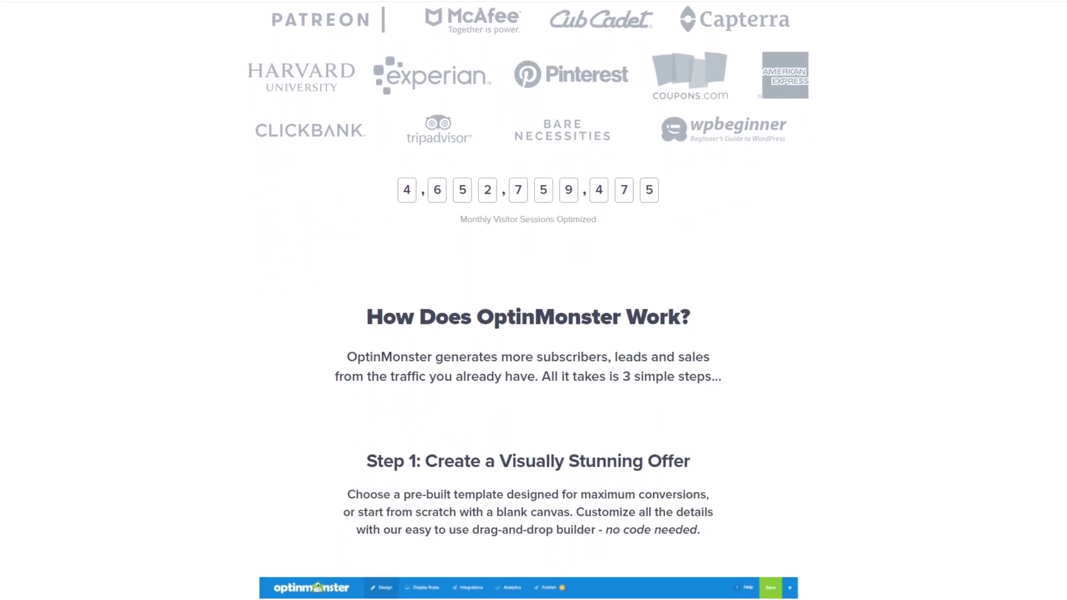
scroll(534, 301, "down", 5)
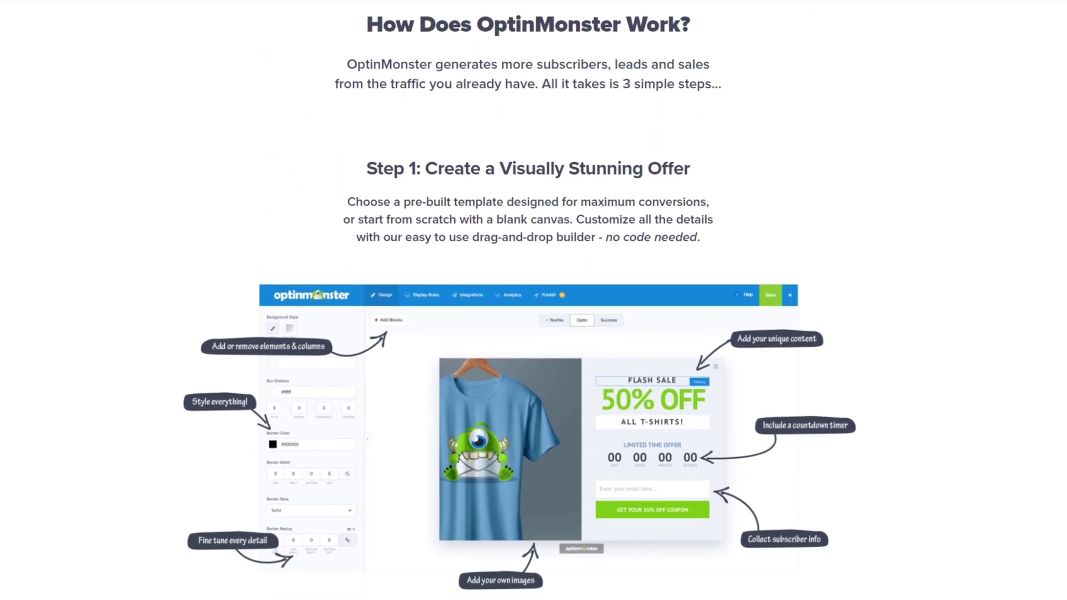
scroll(534, 300, "down", 5)
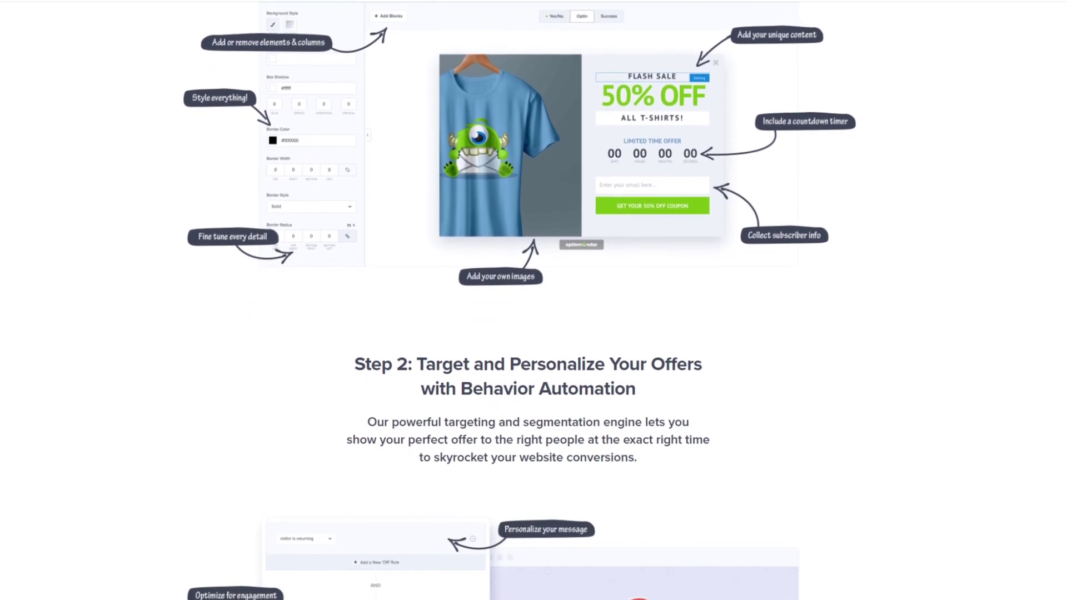
scroll(534, 300, "down", 5)
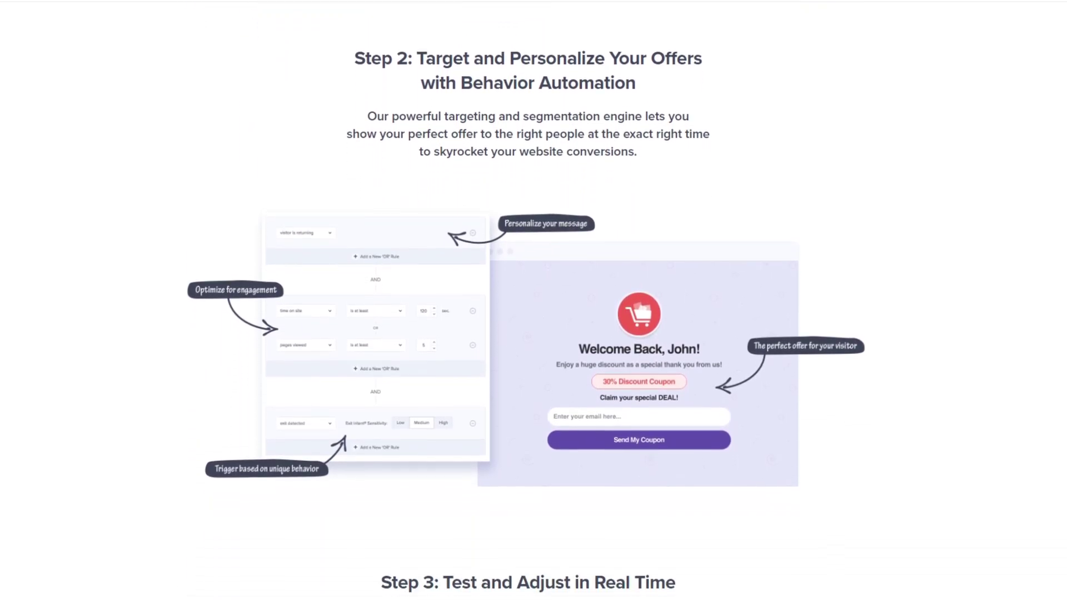
scroll(534, 301, "down", 5)
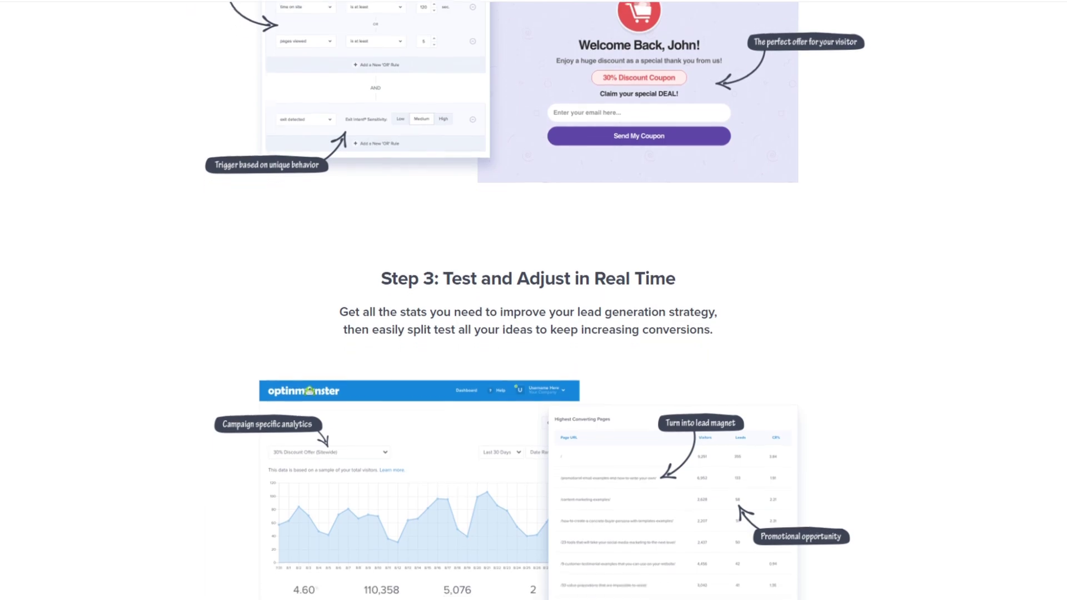
scroll(534, 301, "down", 5)
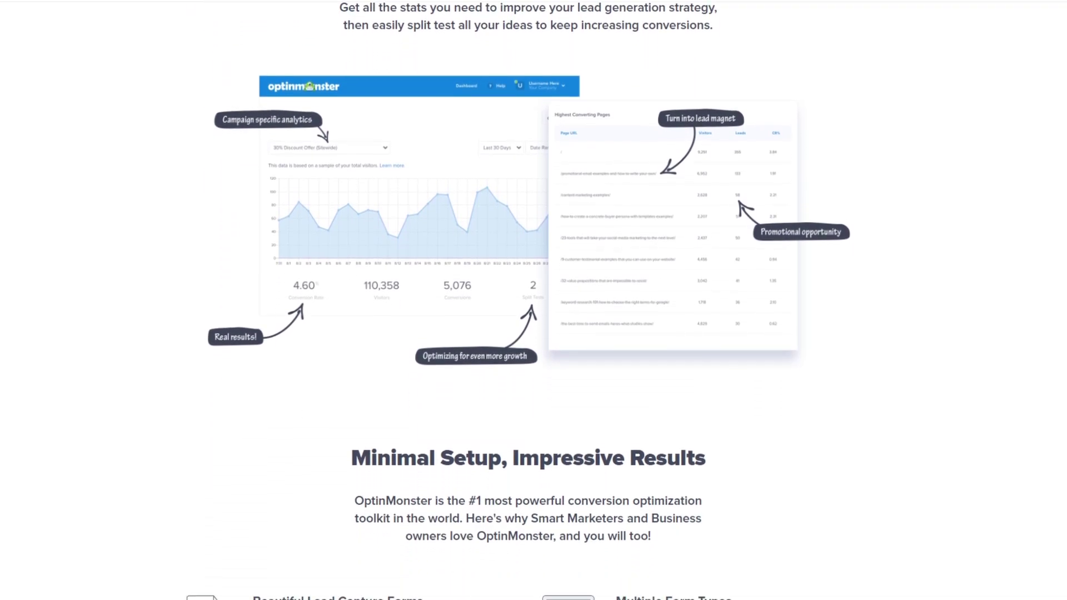
scroll(534, 301, "down", 5)
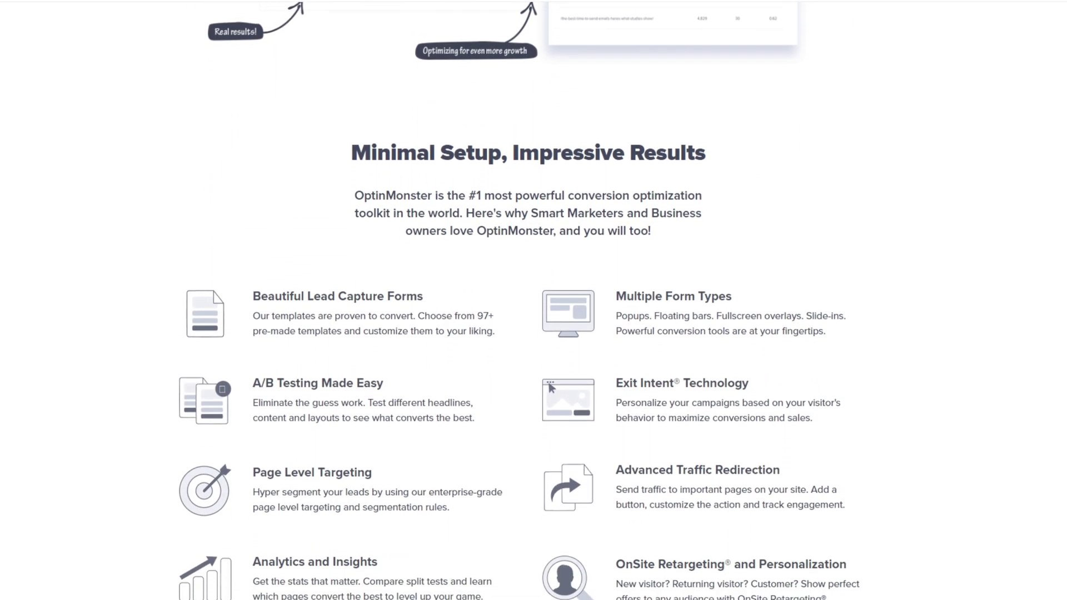
scroll(534, 301, "down", 5)
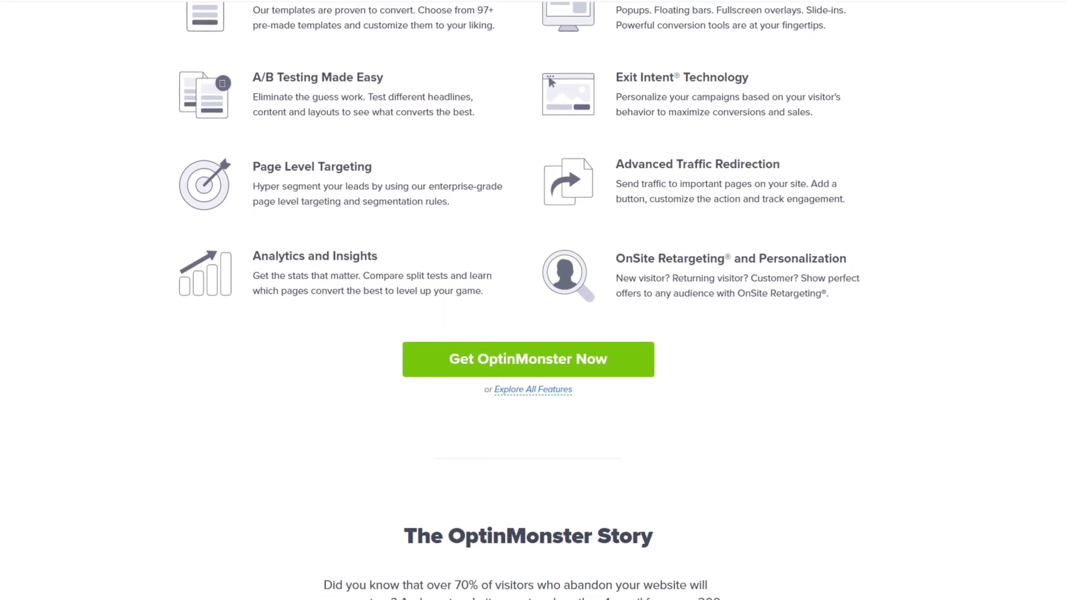
scroll(534, 300, "down", 1)
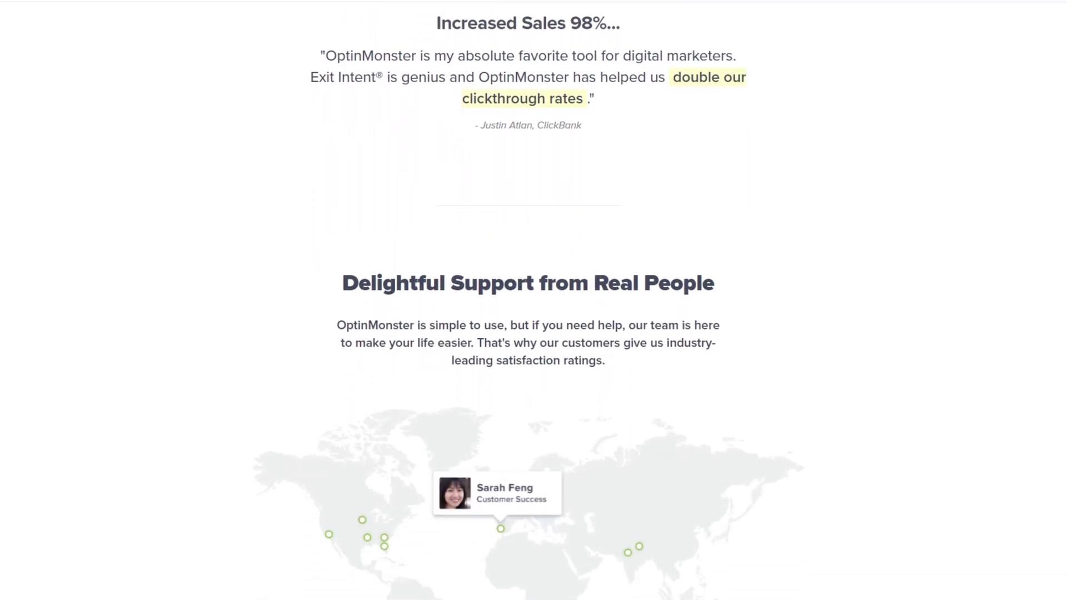
- Scroll the WP User Manager homepage down through its integrations and testimonials
scroll(534, 300, "down", 3)
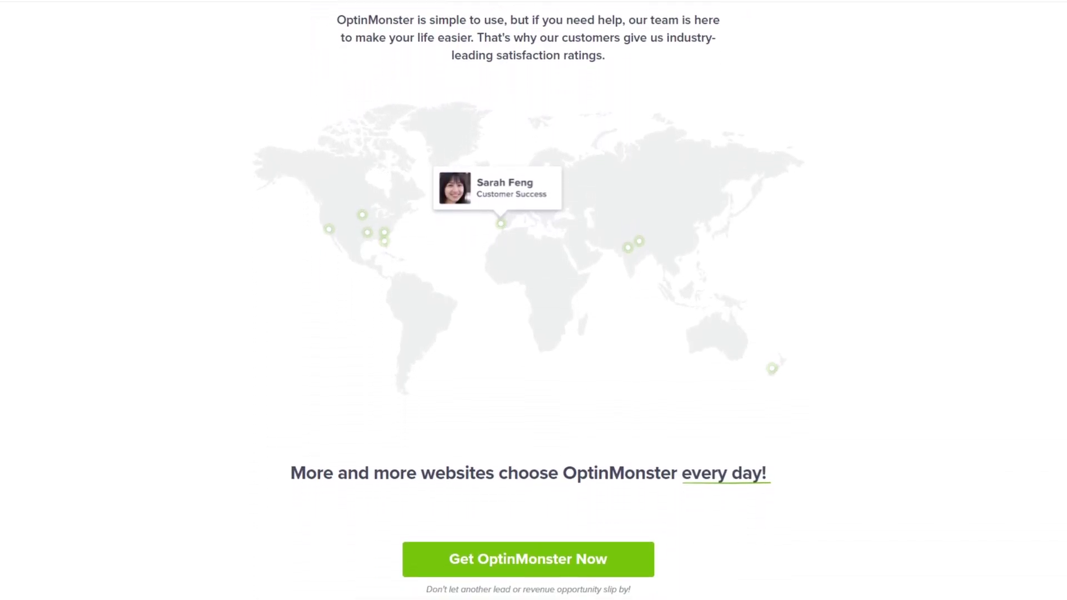
scroll(533, 300, "down", 2)
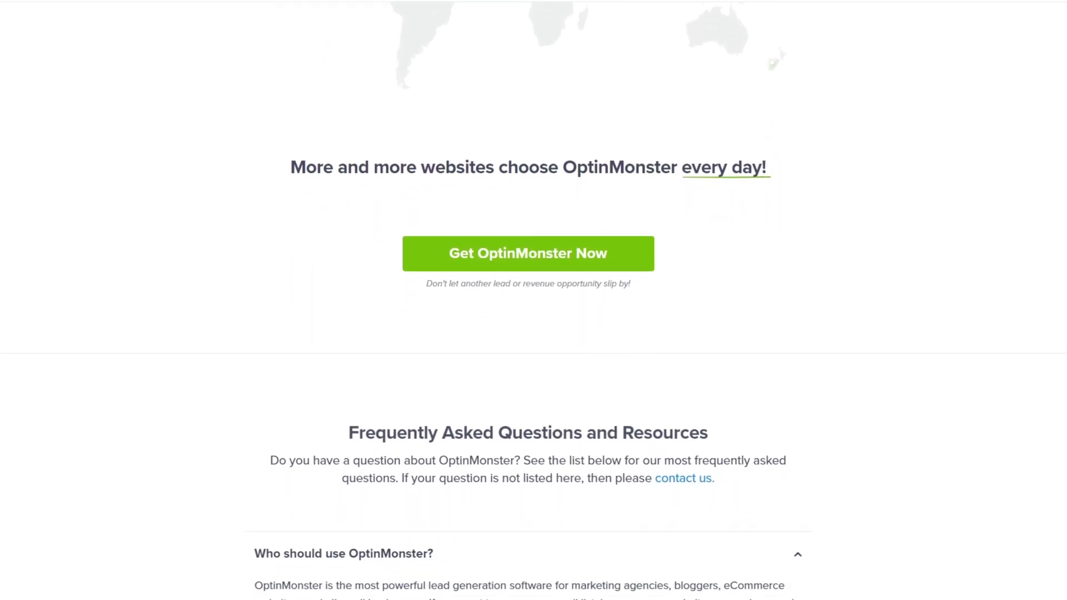
scroll(533, 300, "down", 1)
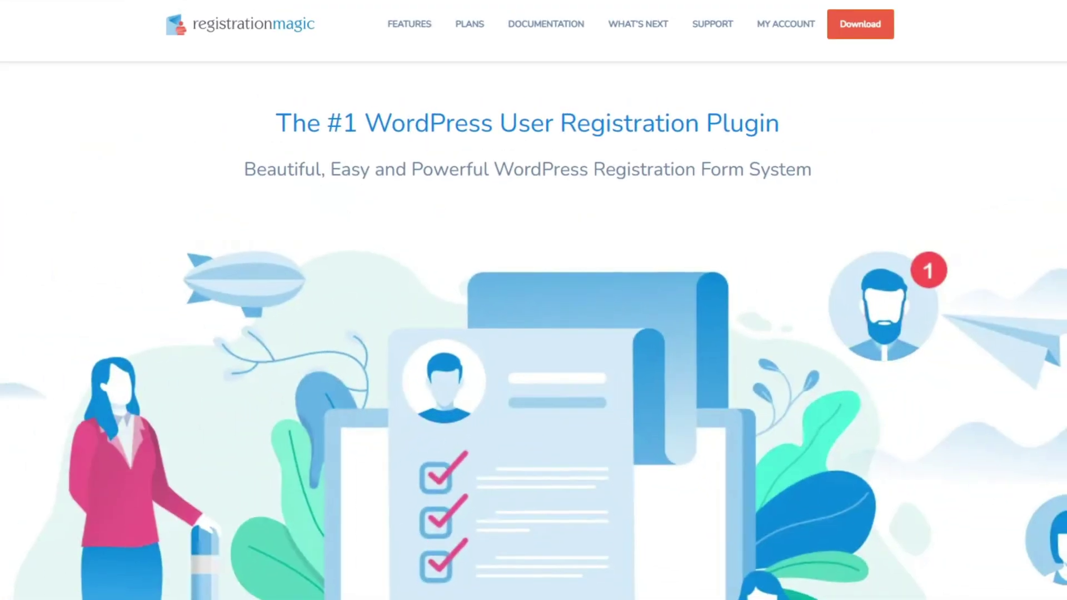
- Scroll the RegistrationMagic homepage past forms, analytics and user control to Inbuilt Responsiveness and Premium Features
scroll(534, 333, "down", 2)
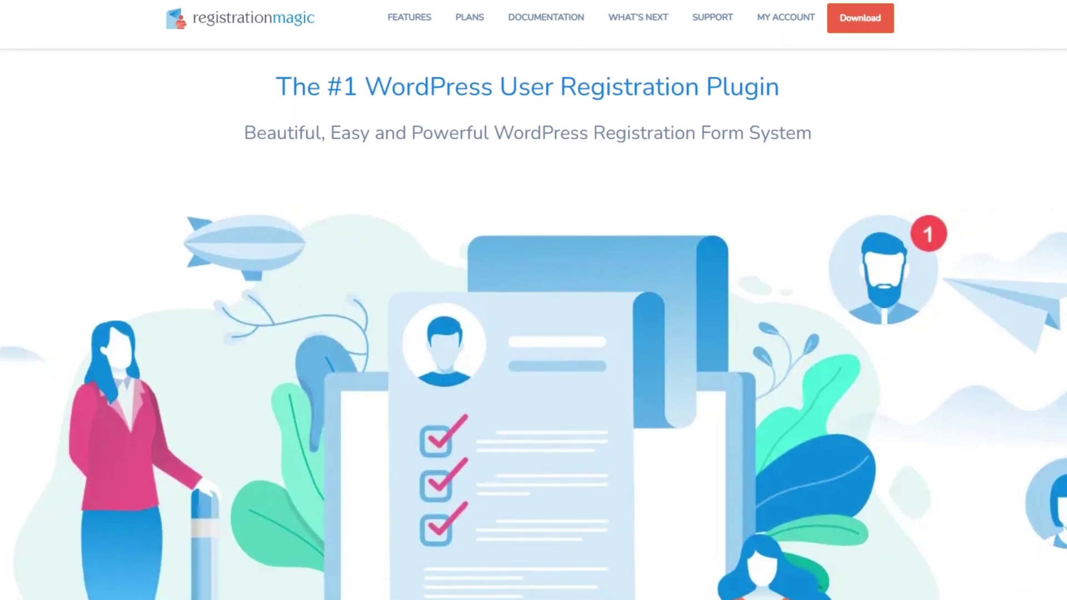
scroll(534, 334, "down", 4)
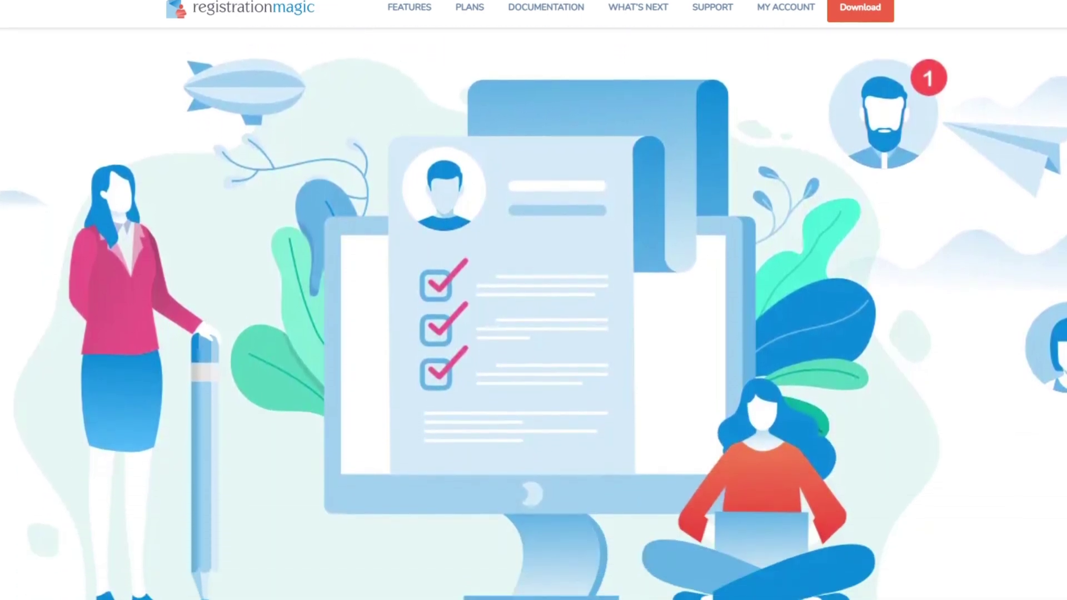
scroll(534, 334, "down", 5)
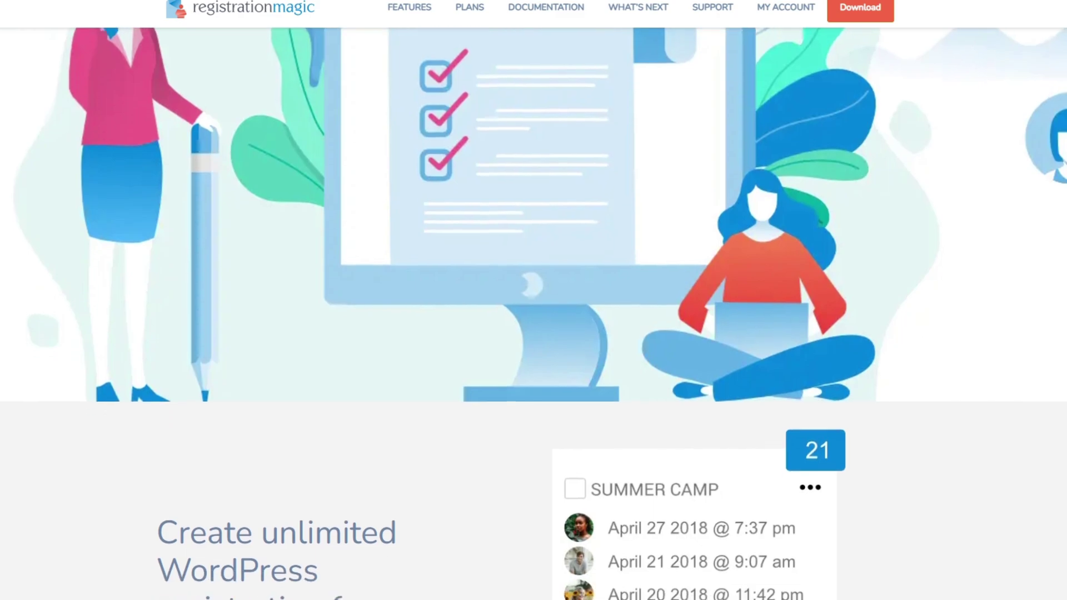
scroll(534, 334, "down", 5)
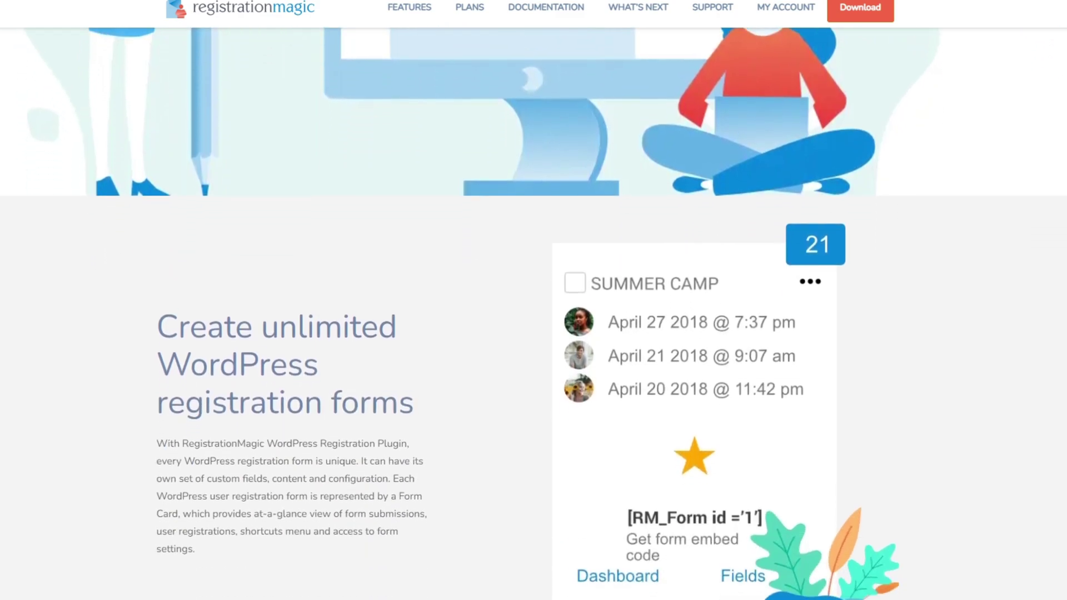
scroll(534, 333, "down", 5)
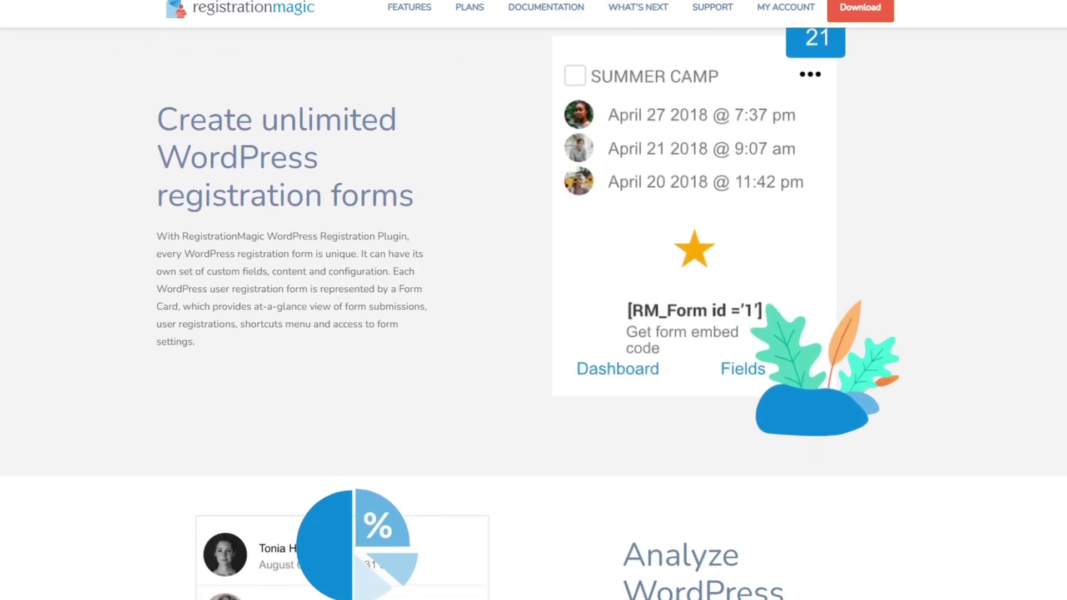
scroll(533, 333, "down", 5)
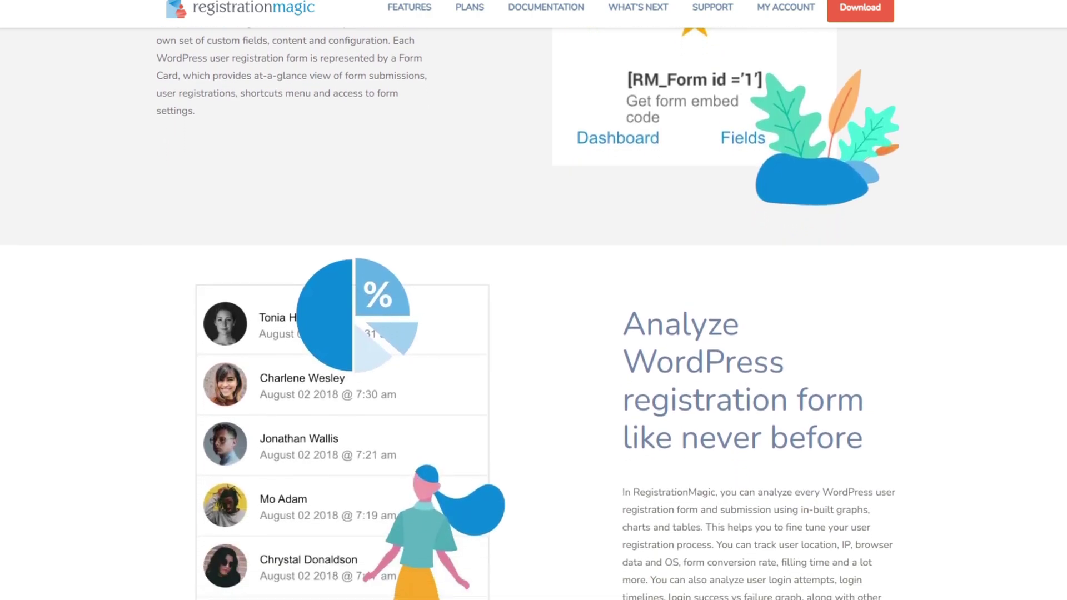
scroll(534, 334, "down", 5)
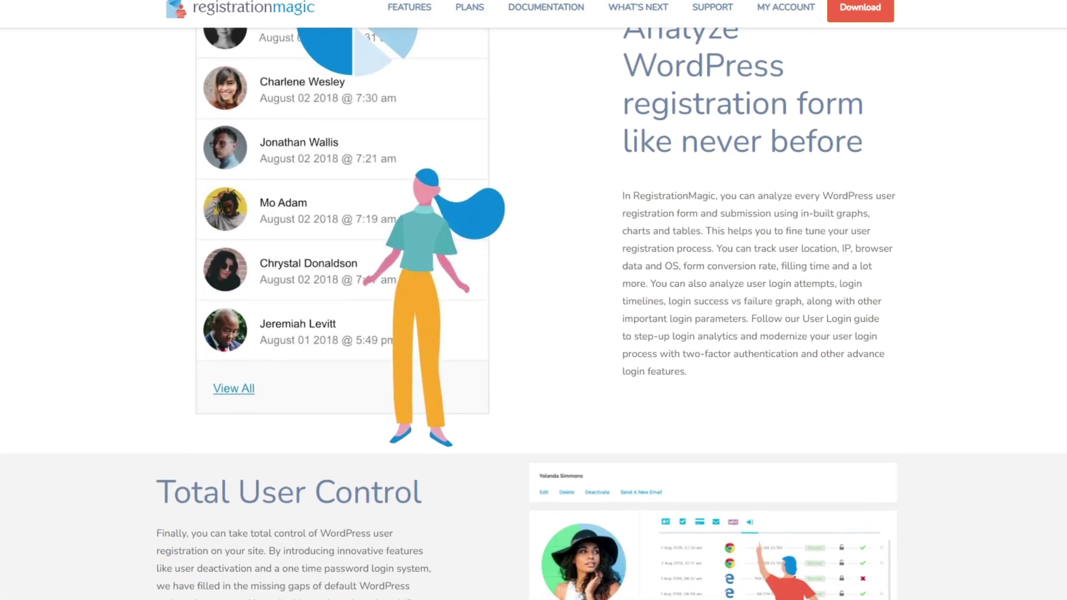
scroll(534, 333, "down", 5)
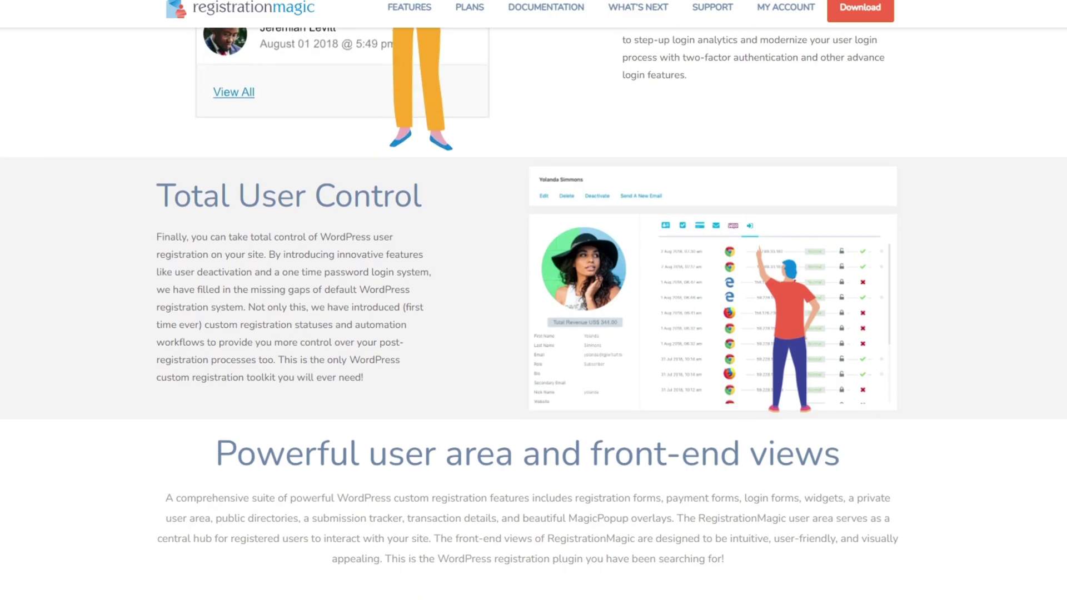
scroll(534, 334, "down", 6)
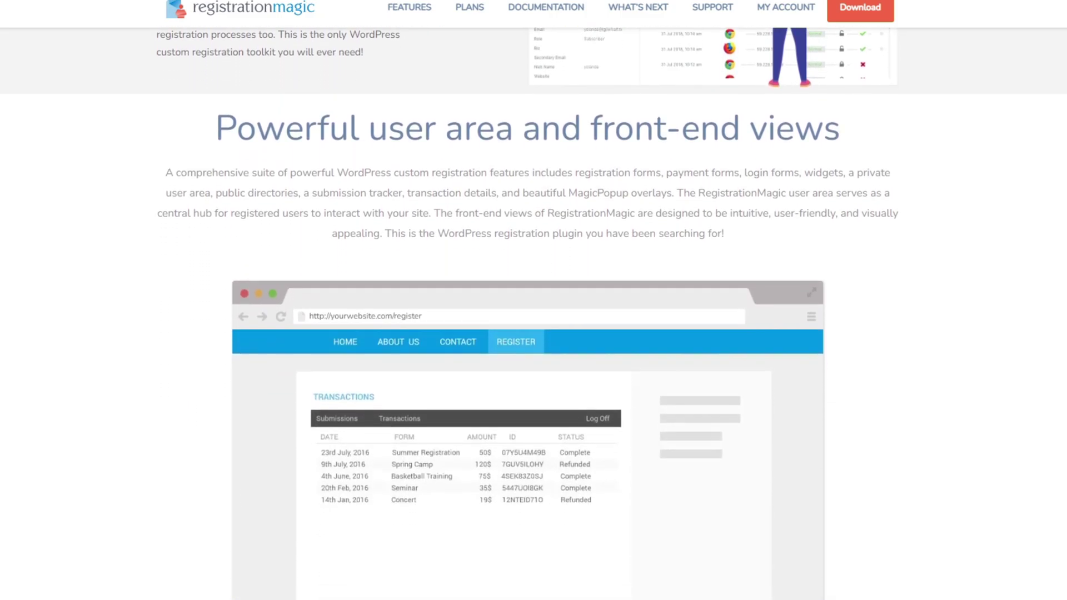
scroll(533, 333, "down", 6)
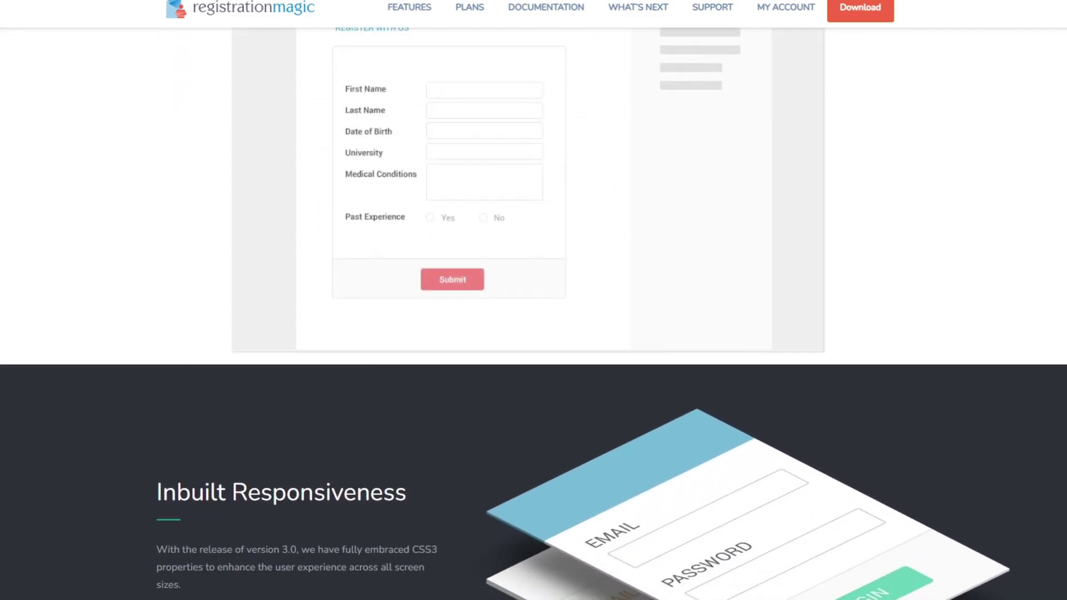
scroll(534, 333, "down", 6)
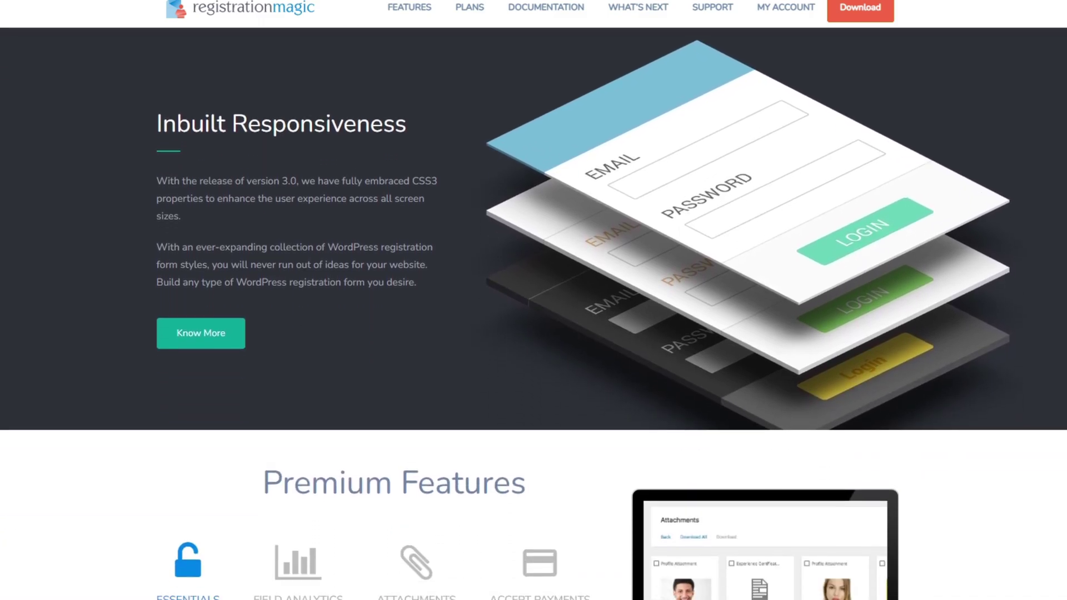
scroll(534, 333, "down", 2)
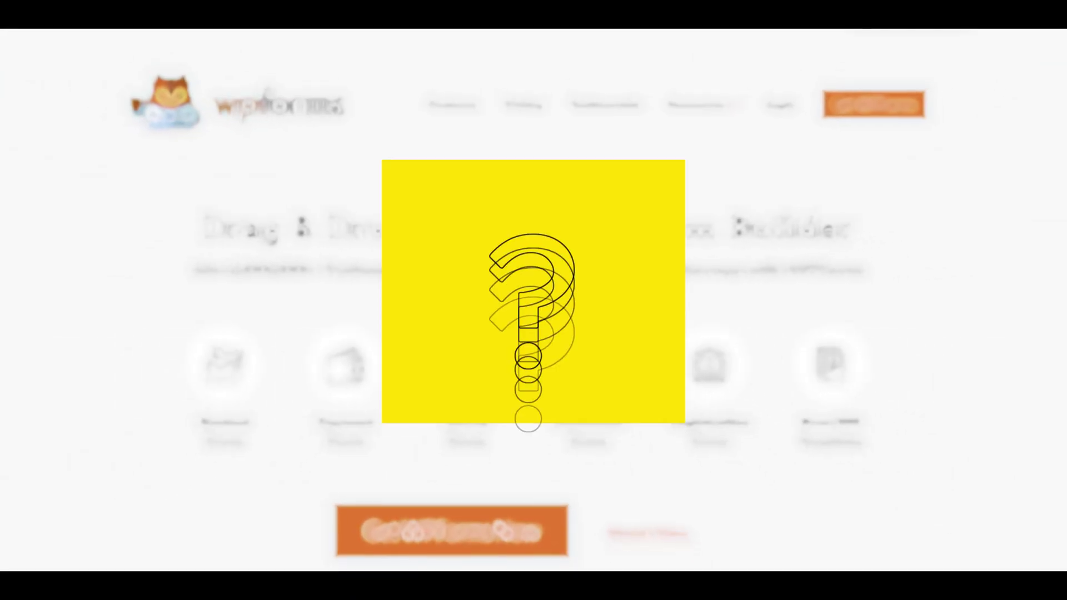